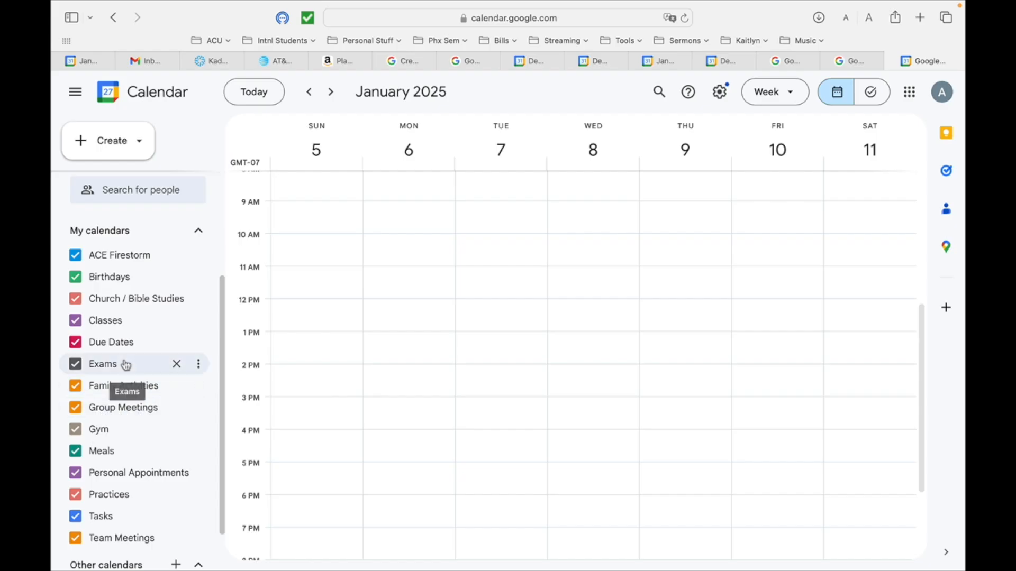
- Color the Classes calendar Pumpkin and give the Exams calendar a custom dark red color
left_click(197, 320)
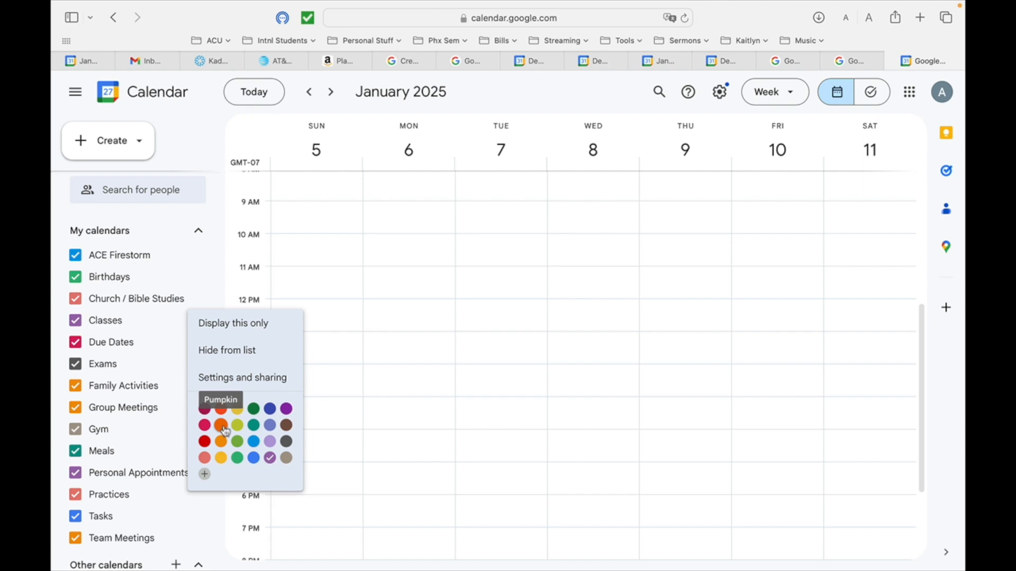
left_click(221, 427)
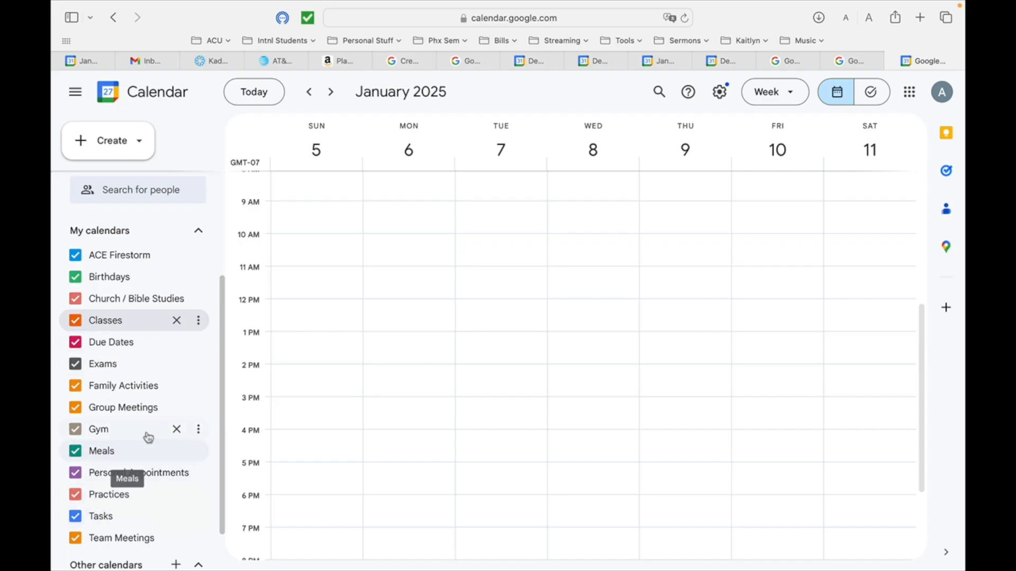
left_click(199, 365)
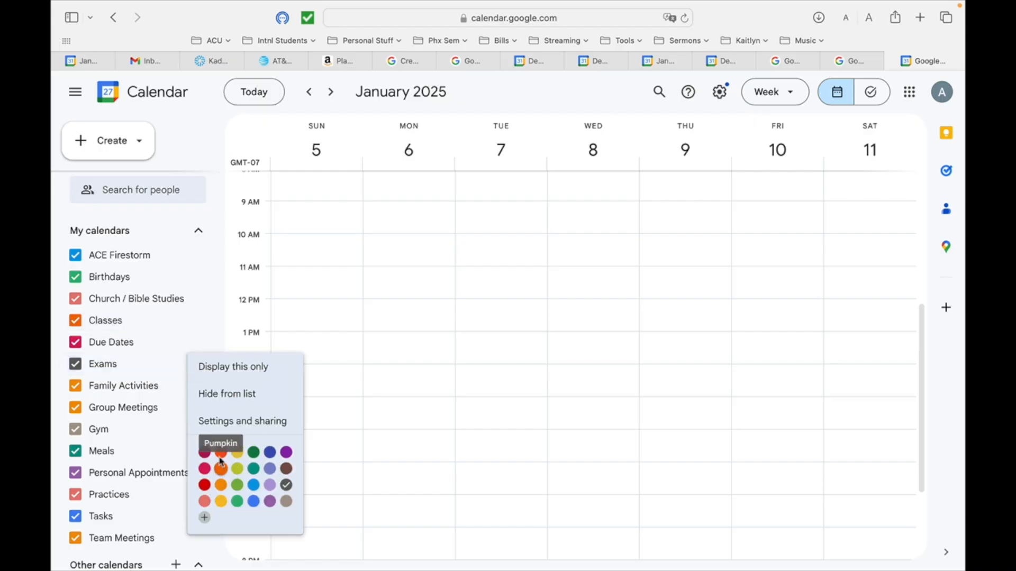
left_click(205, 519)
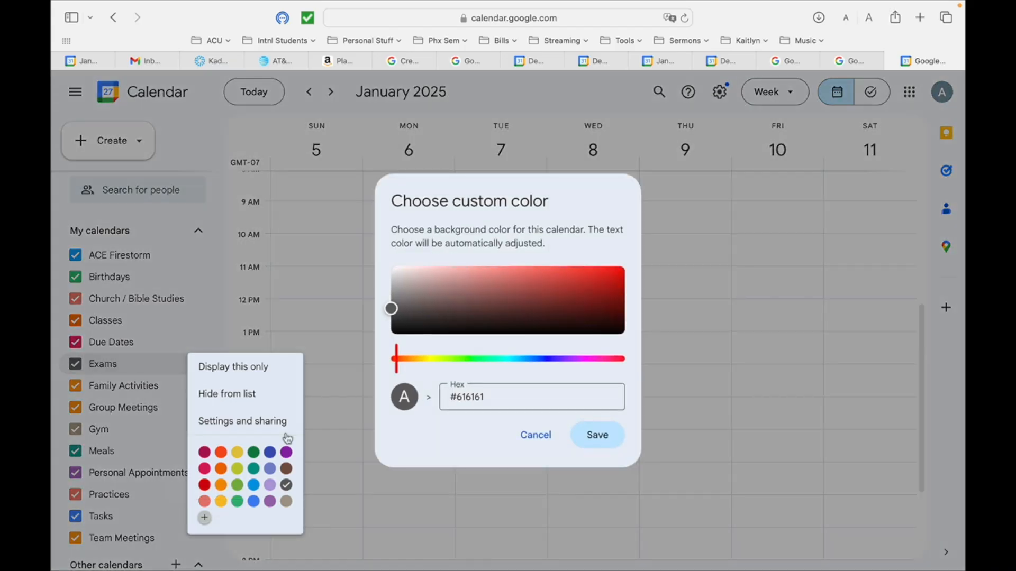
left_click(624, 273)
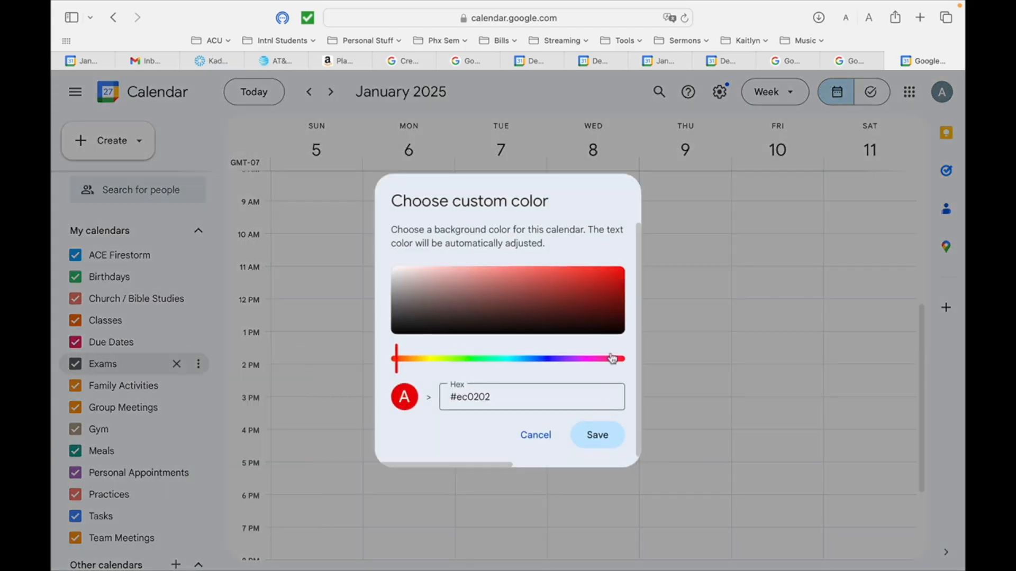
left_click(608, 444)
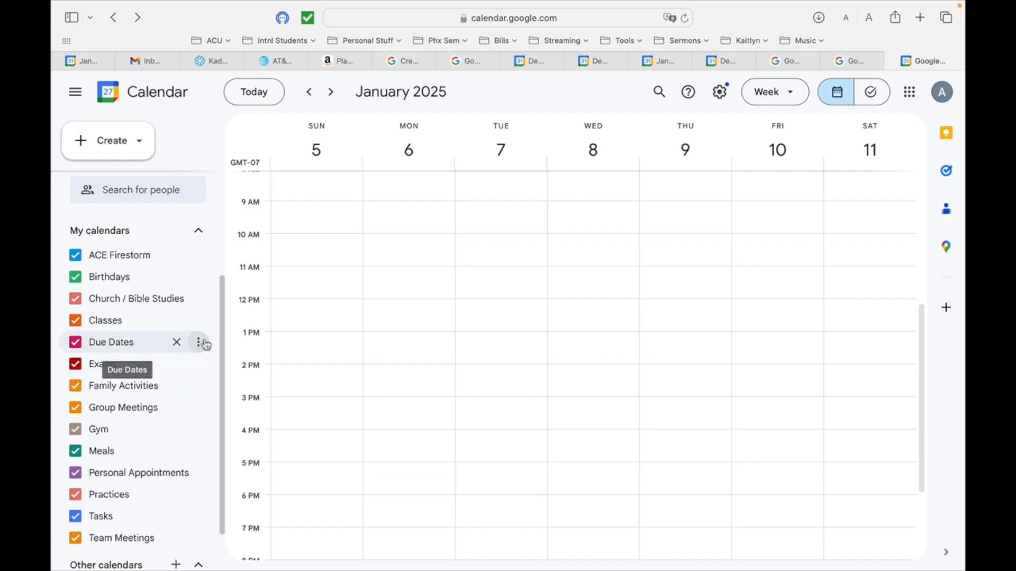
- Give the Due Dates calendar a custom dark red color matching the Exams calendar
left_click(199, 343)
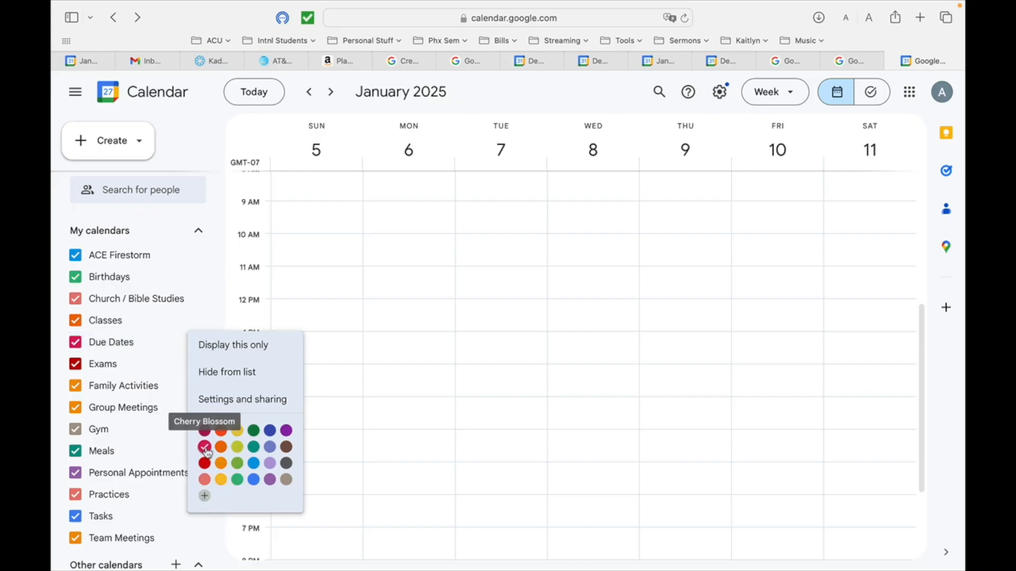
left_click(207, 497)
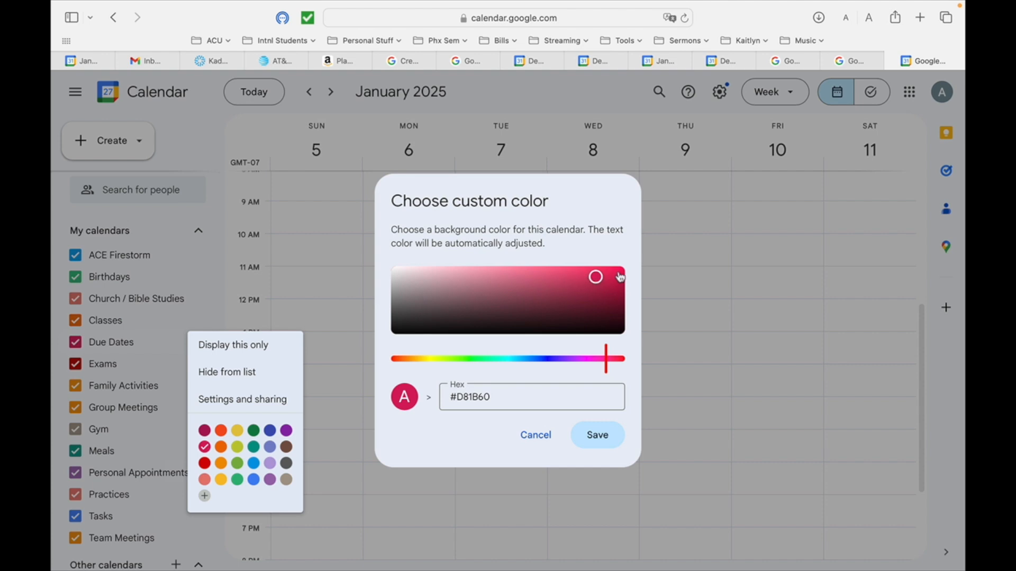
left_click_drag(610, 371, 625, 370)
left_click_drag(621, 276, 622, 270)
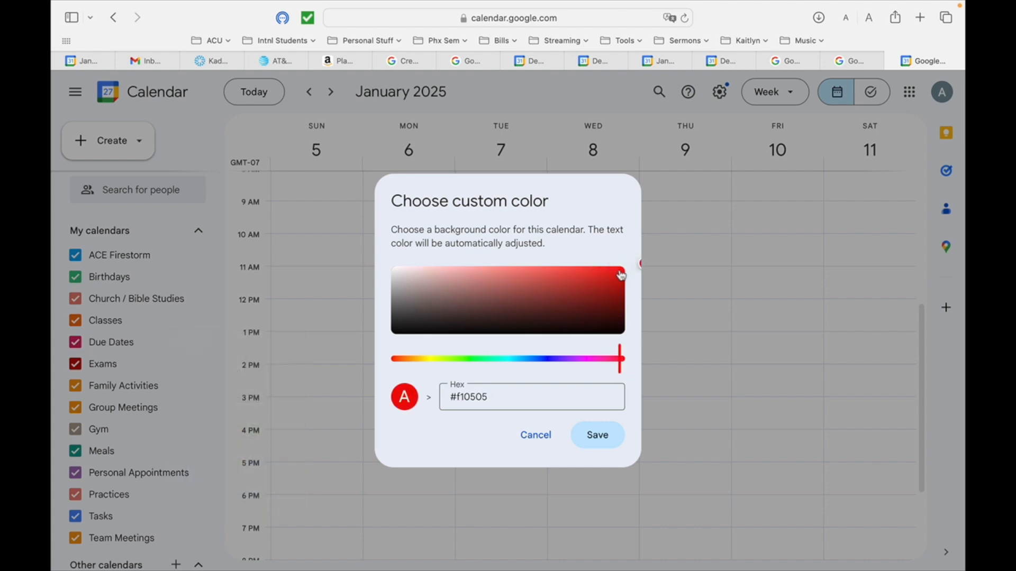
left_click_drag(619, 275, 617, 300)
left_click(601, 434)
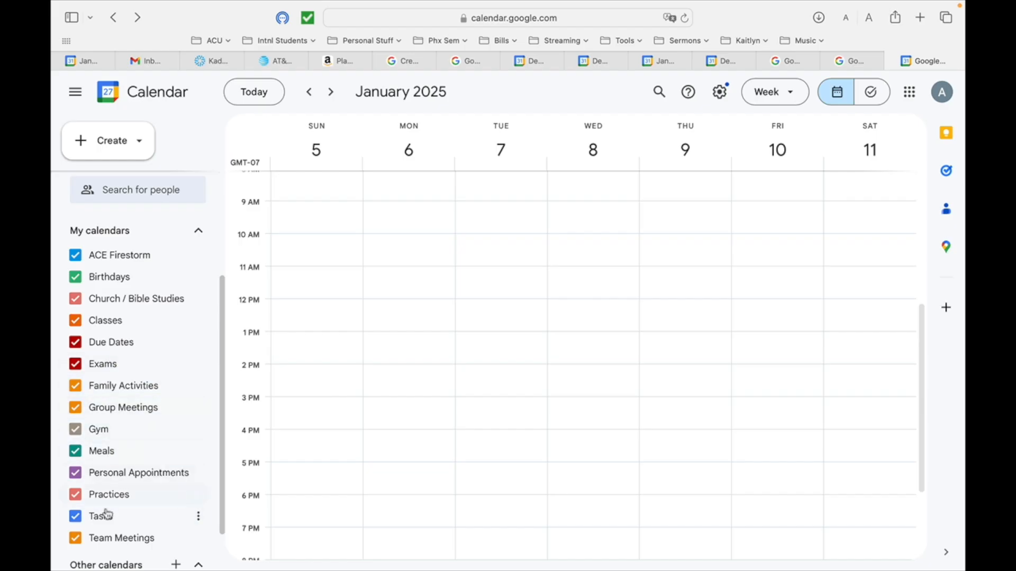
- Color the Practices calendar dark blue and the Gym calendar medium blue from the preset colors
left_click(200, 494)
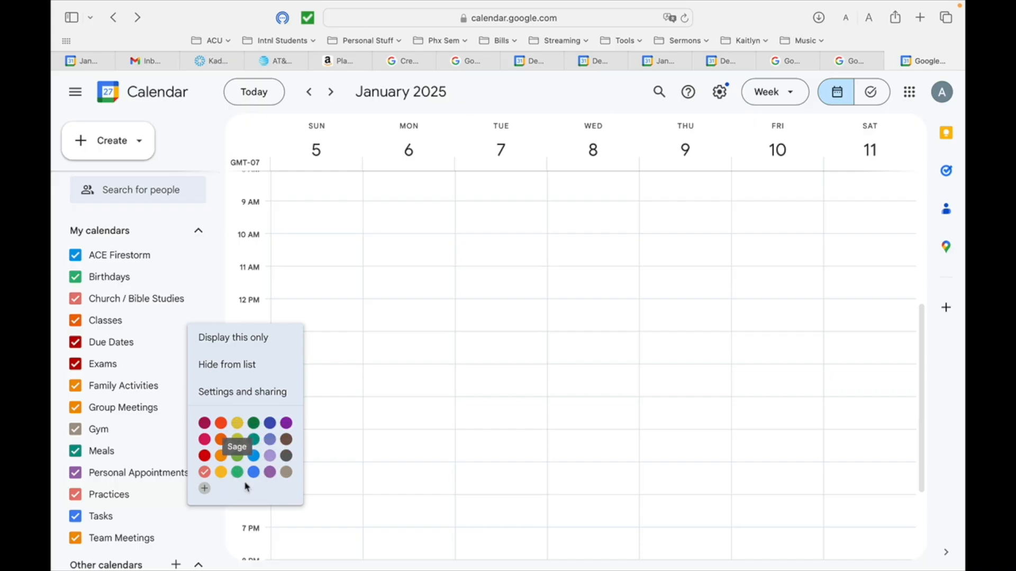
left_click(271, 424)
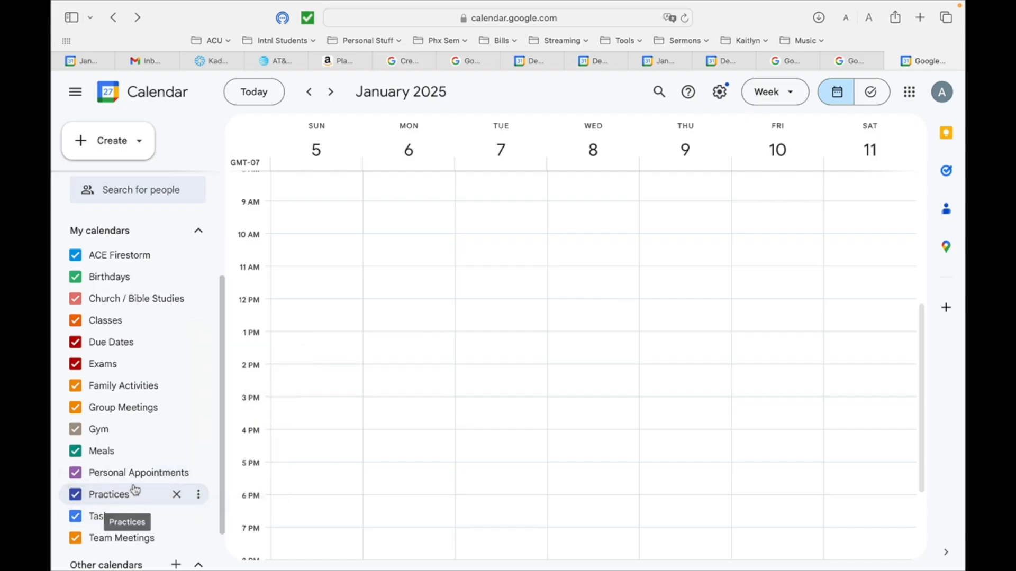
left_click(199, 429)
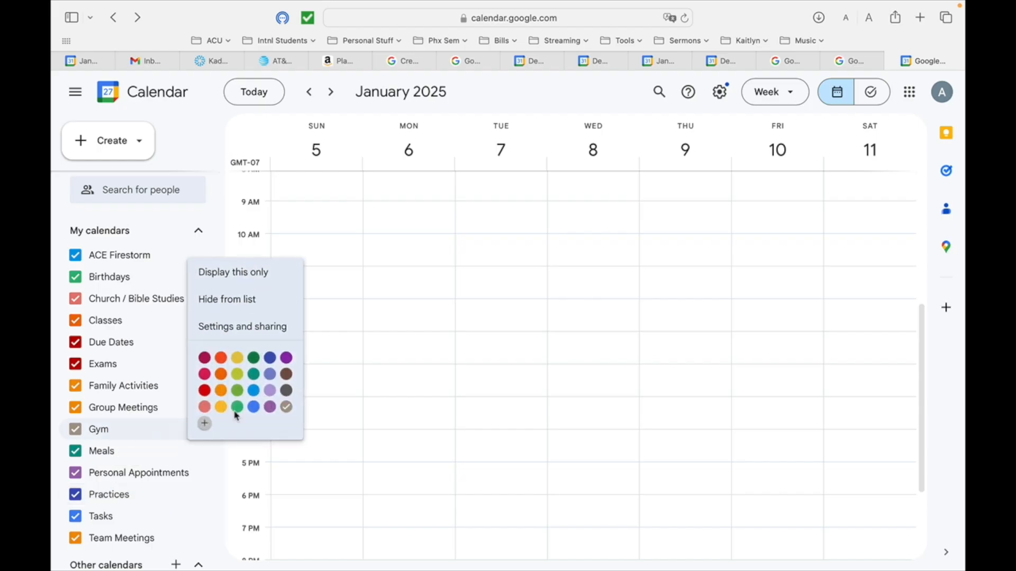
left_click(254, 406)
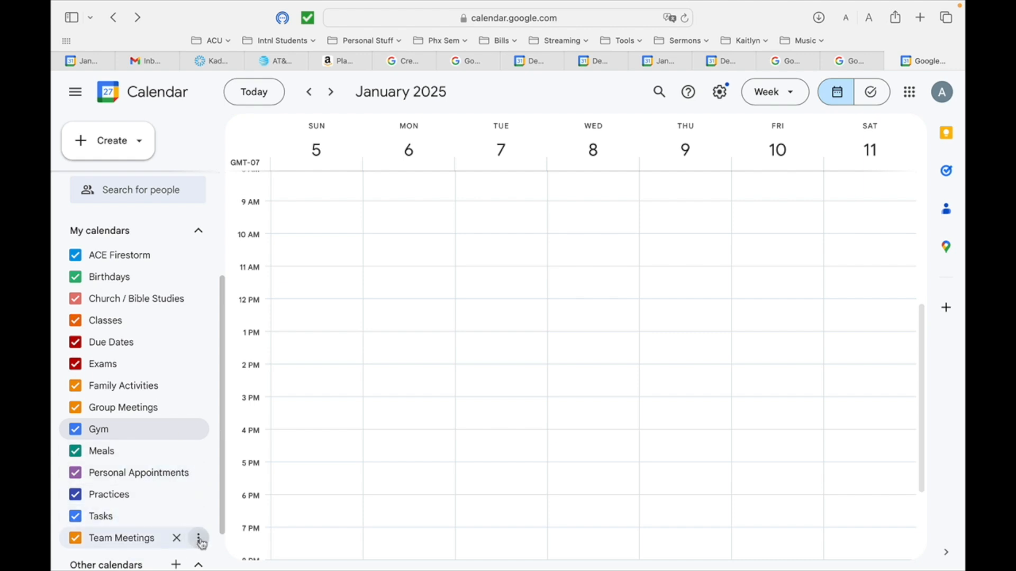
- Color the Team Meetings calendar light blue and the Church / Bible Studies calendar dark green from the preset colors
left_click(199, 540)
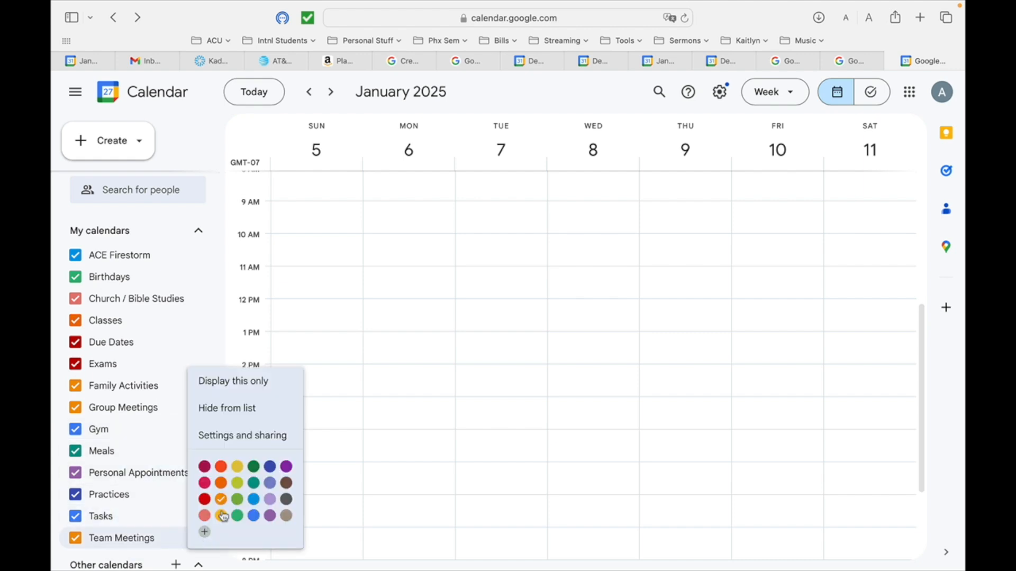
left_click(256, 501)
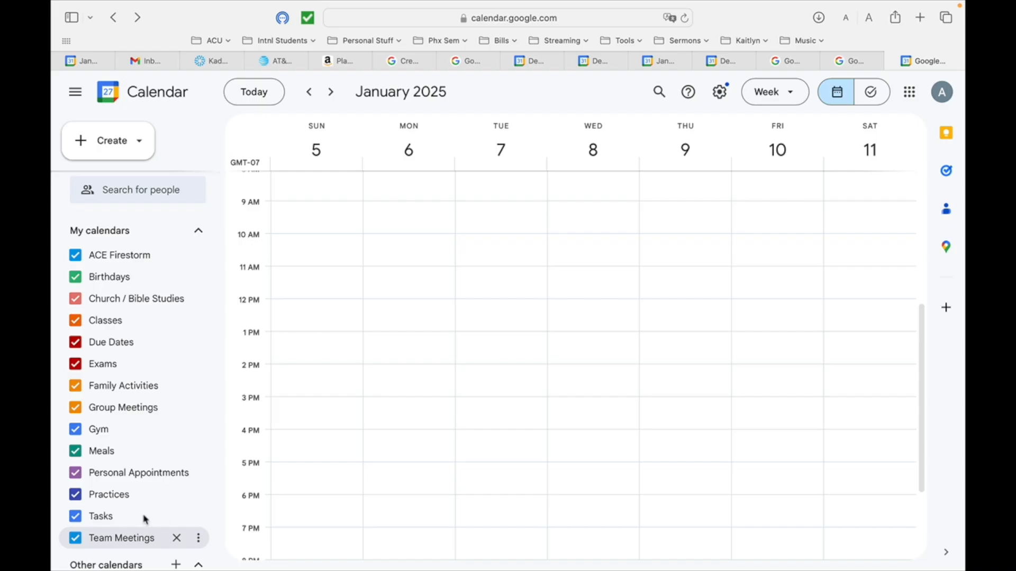
left_click(198, 299)
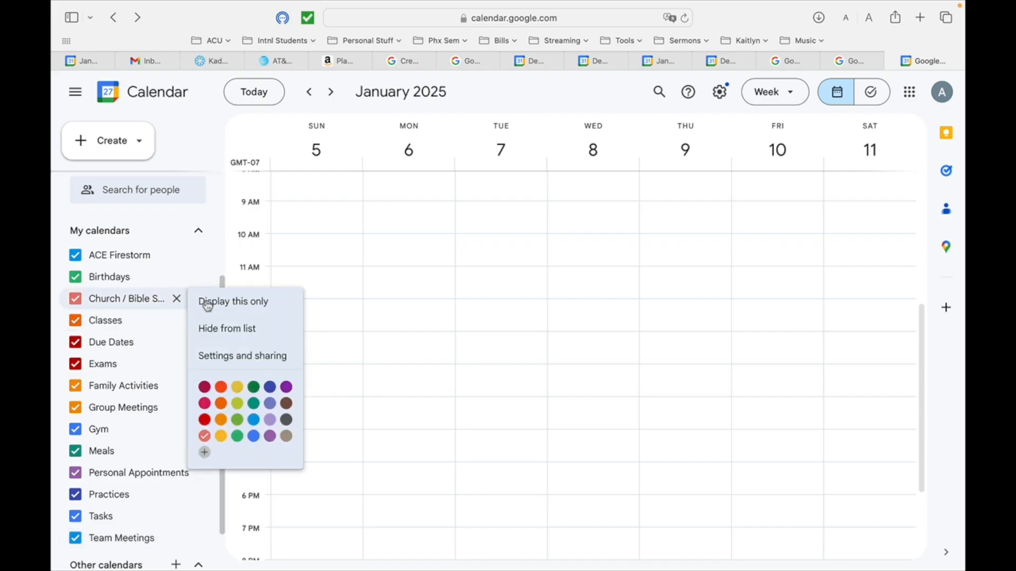
left_click(257, 390)
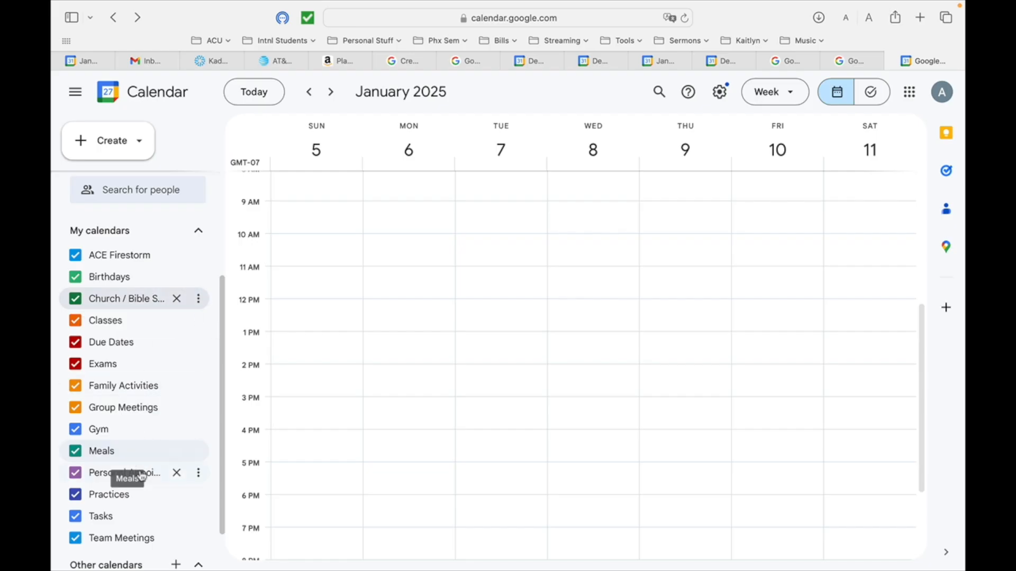
- Color the Personal Appointments calendar deep purple and the Family Activities calendar light purple from the preset colors
left_click(199, 473)
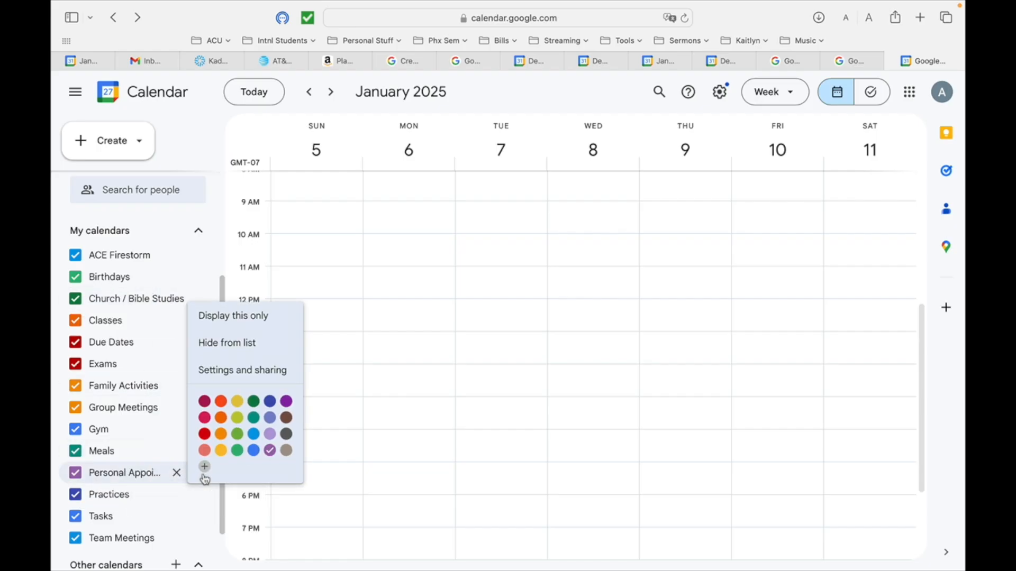
left_click(287, 403)
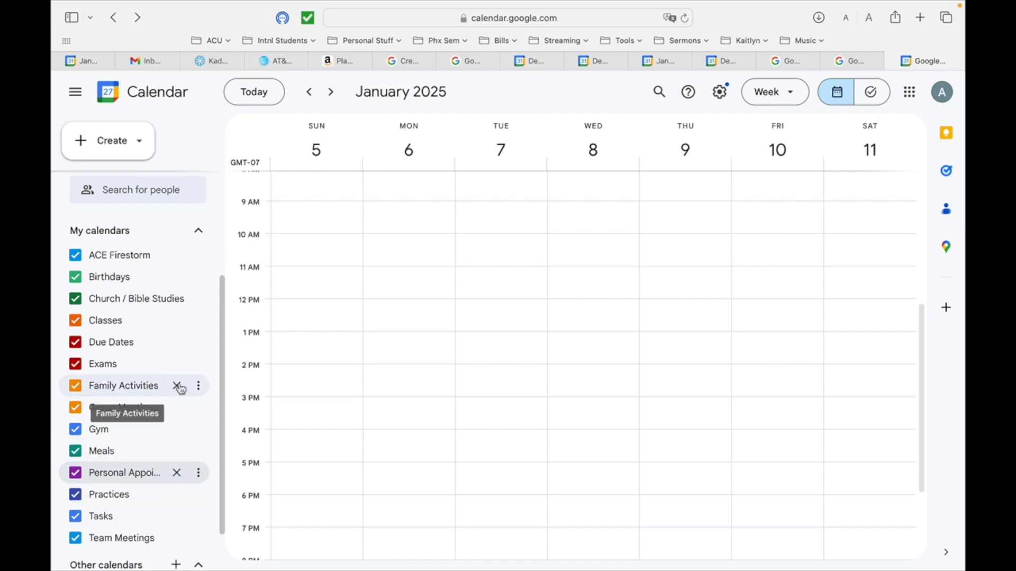
left_click(199, 386)
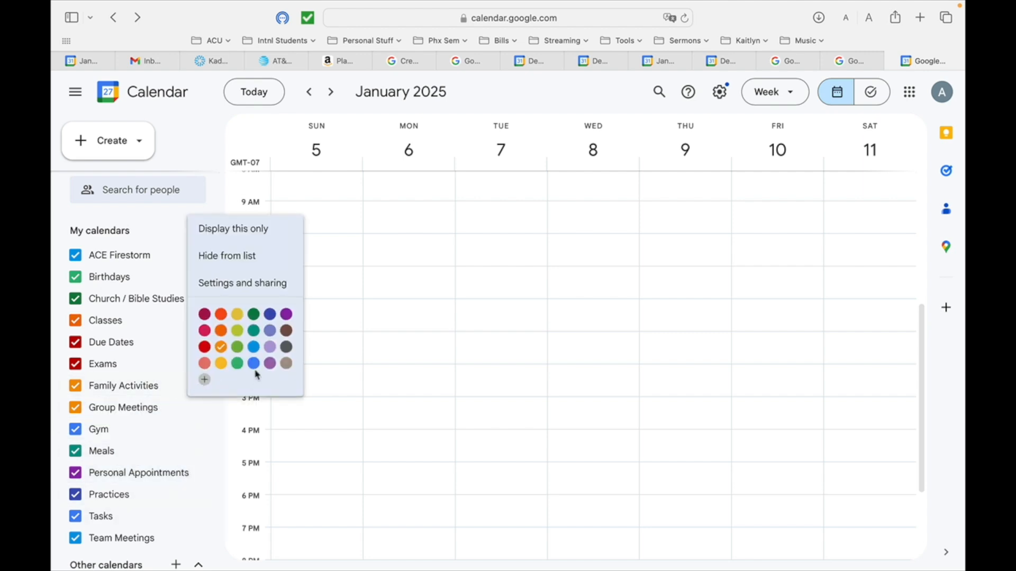
left_click(271, 348)
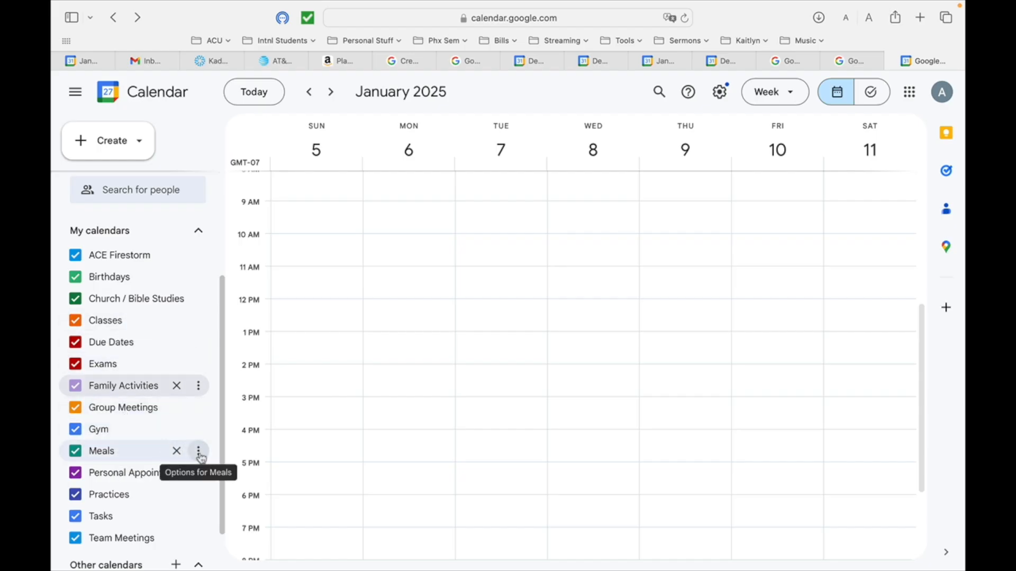
- Give the Meals calendar a custom light gray color, starting from the Graphite preset
left_click(198, 451)
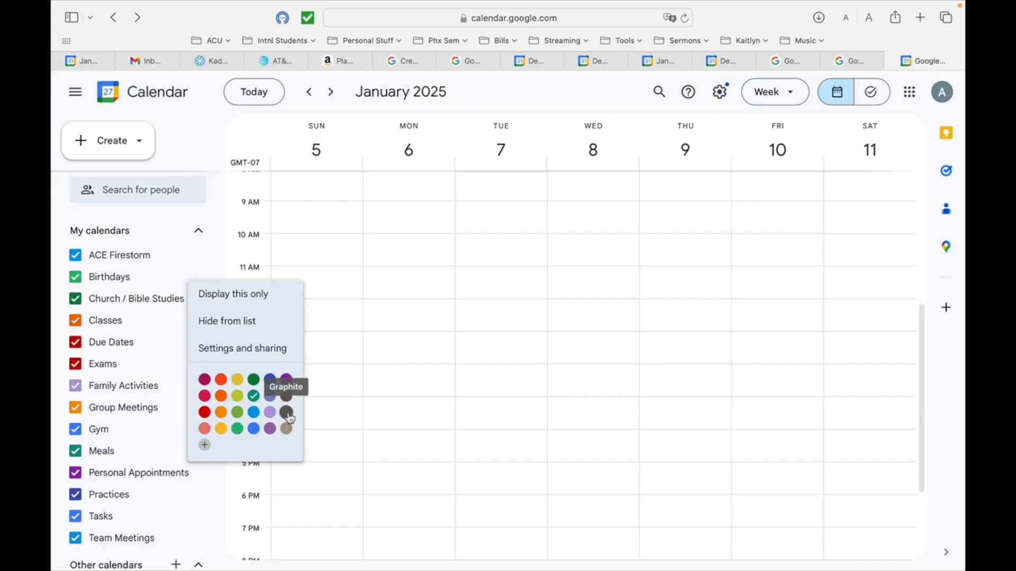
left_click(289, 418)
left_click(203, 453)
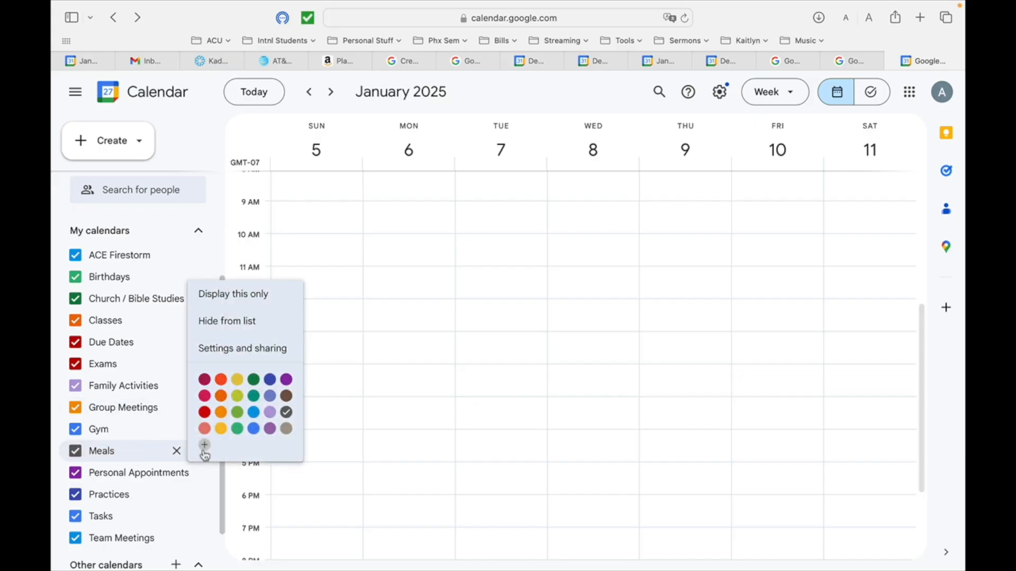
left_click(204, 446)
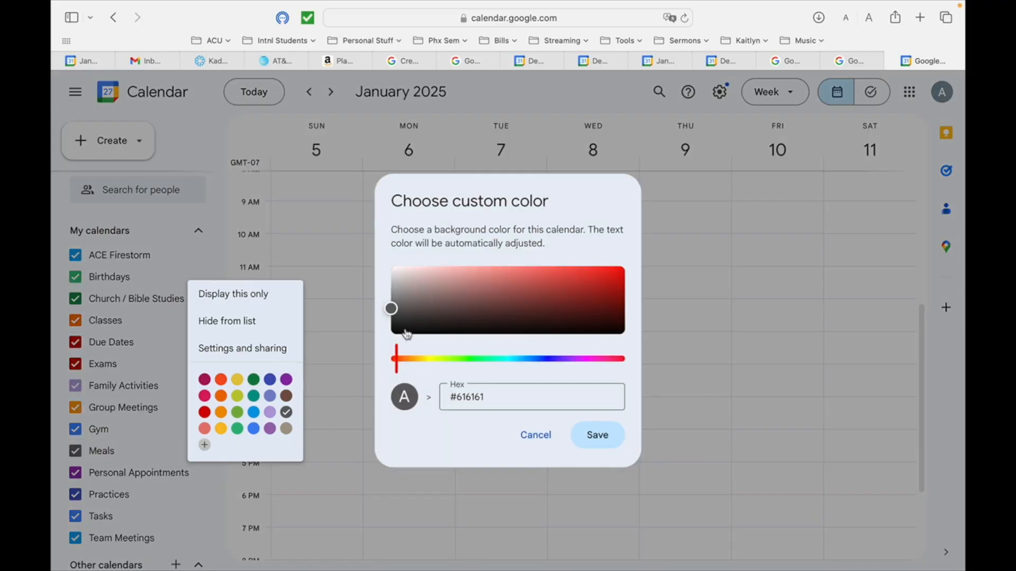
left_click(396, 293)
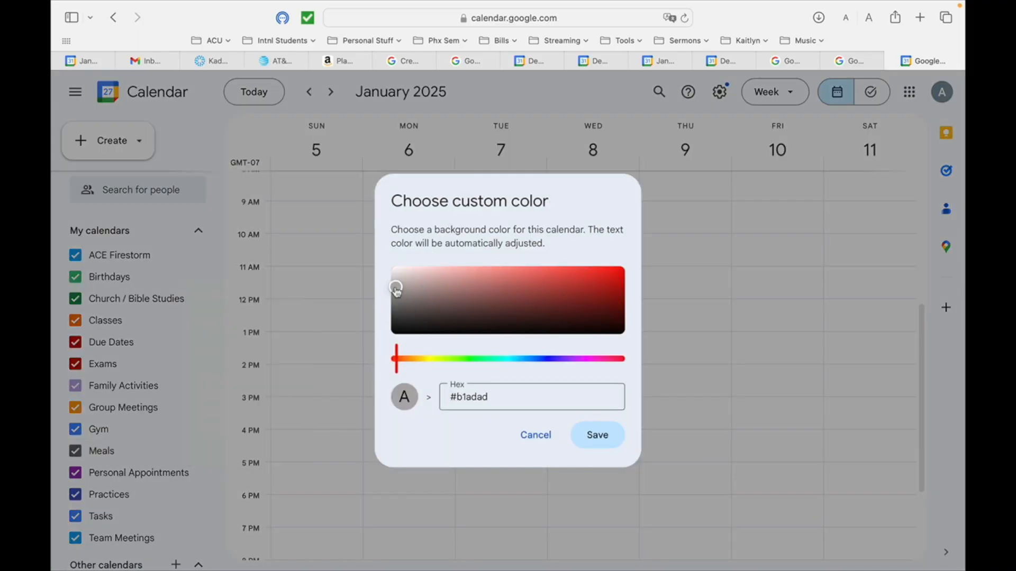
left_click(603, 440)
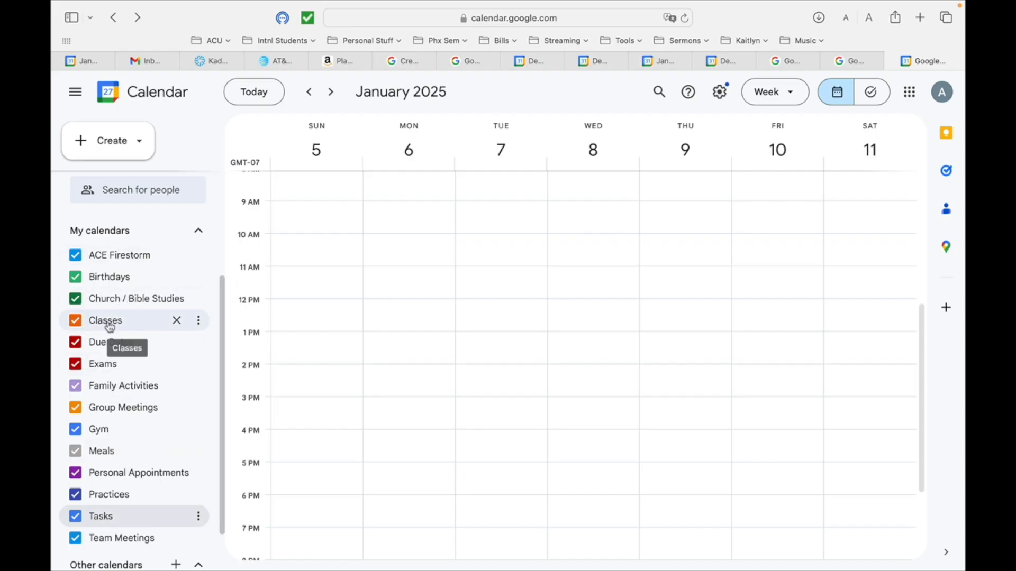
- Start an event titled English on Monday, Jan 6, 2025, from 10:00am to 11:30am
double_click(377, 240)
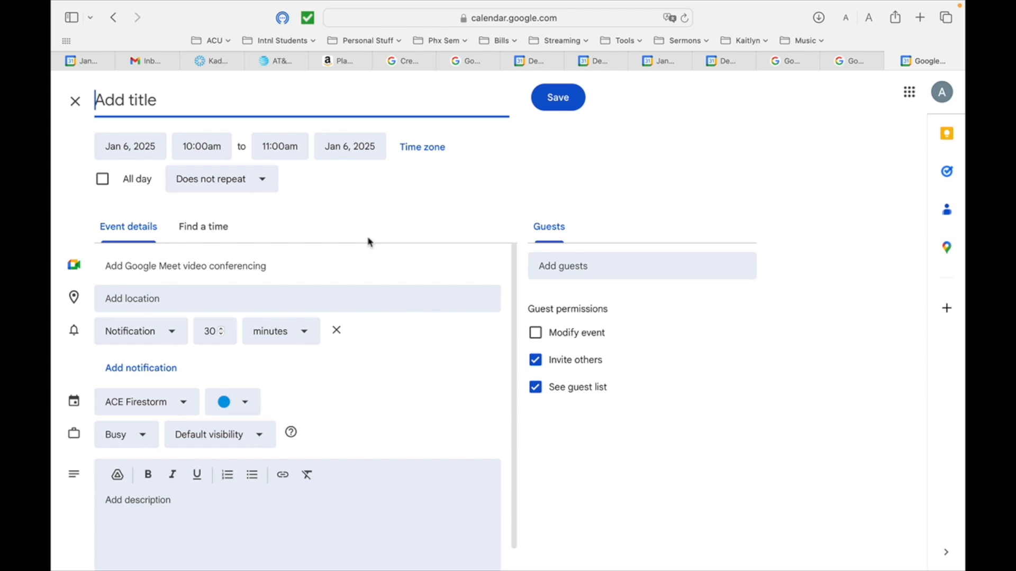
type("English")
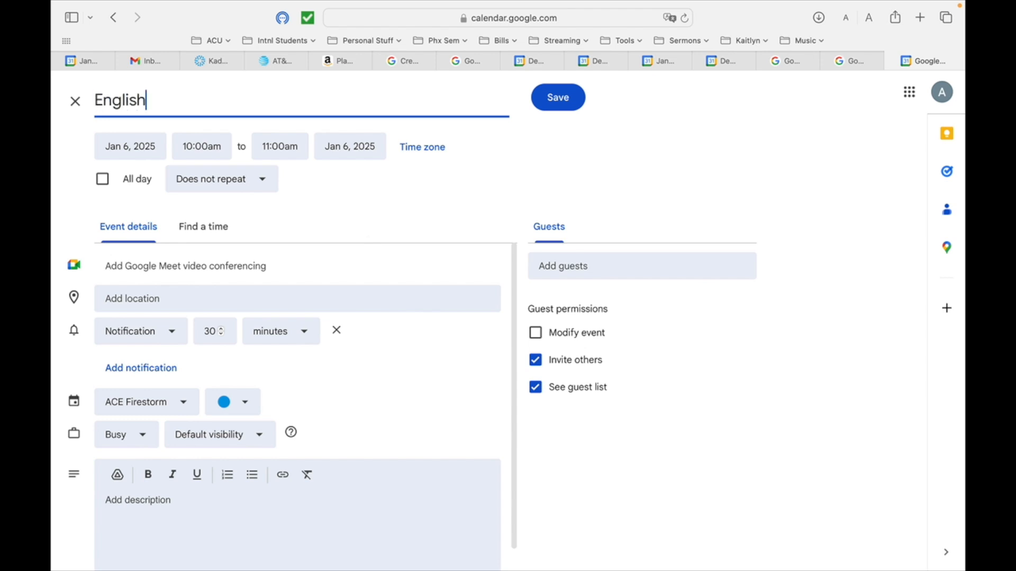
left_click(279, 148)
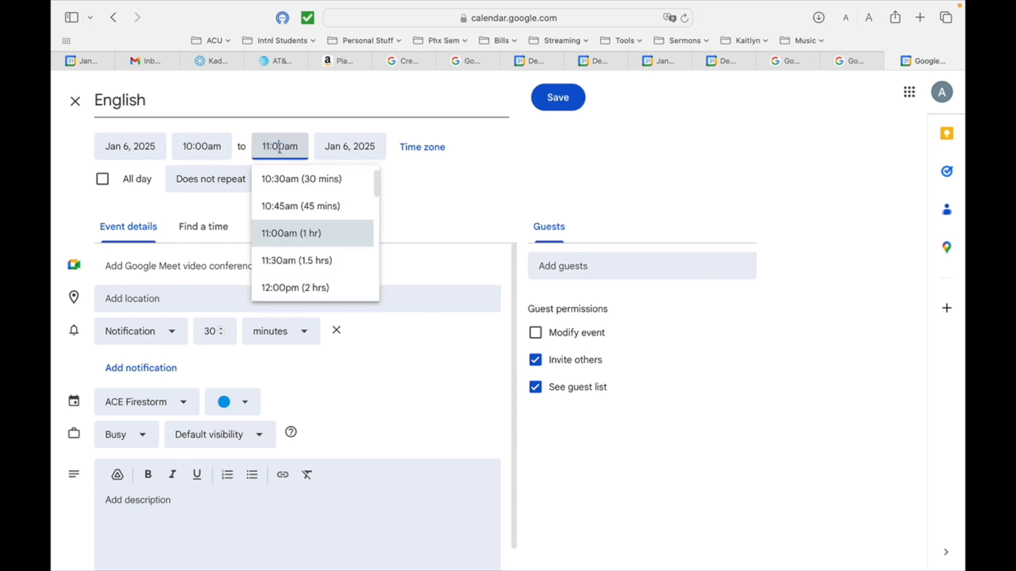
left_click(294, 262)
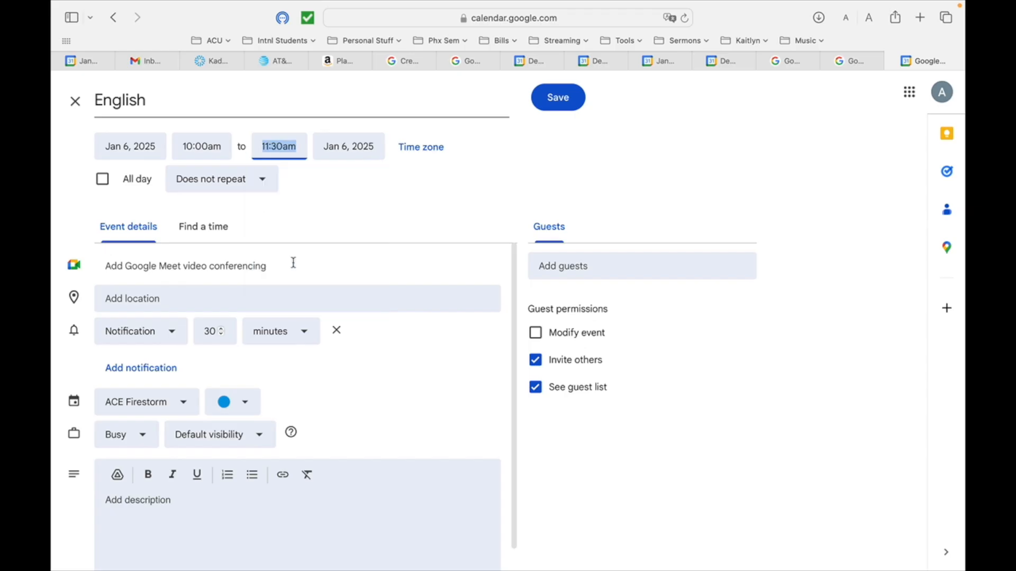
- Make the English event repeat weekly on Monday and Wednesday, ending on May 4, 2025
left_click(246, 182)
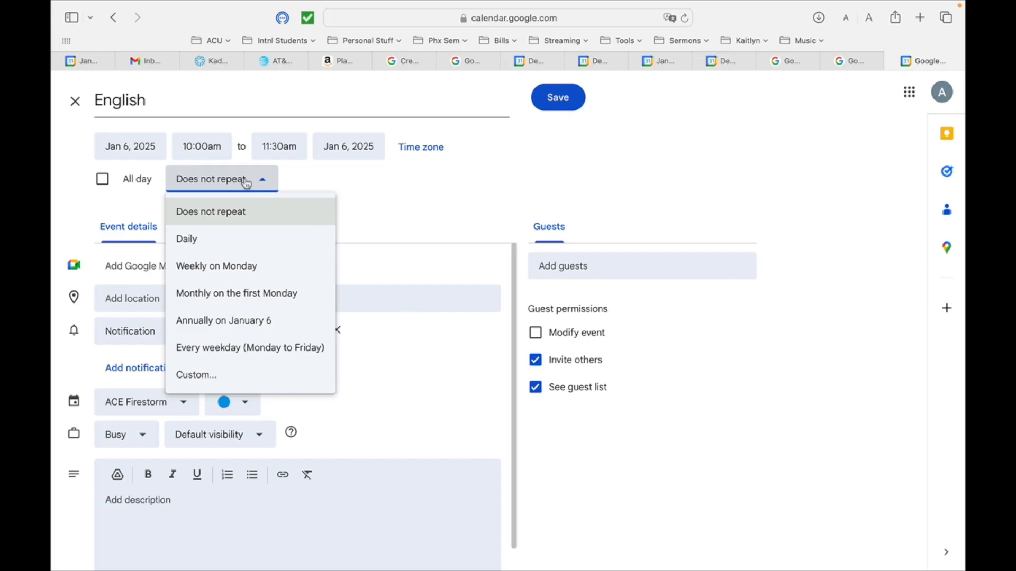
left_click(228, 378)
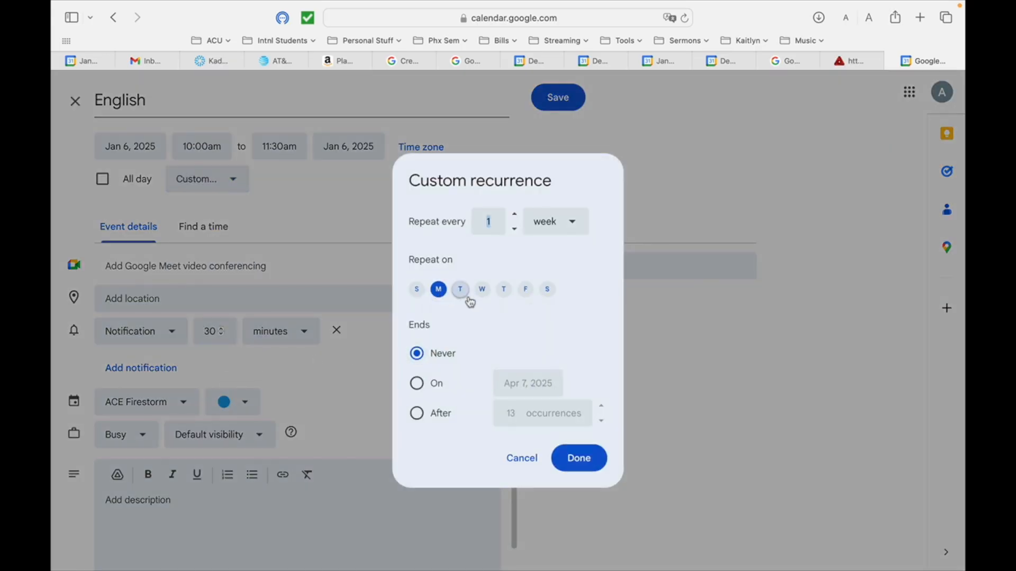
left_click(483, 291)
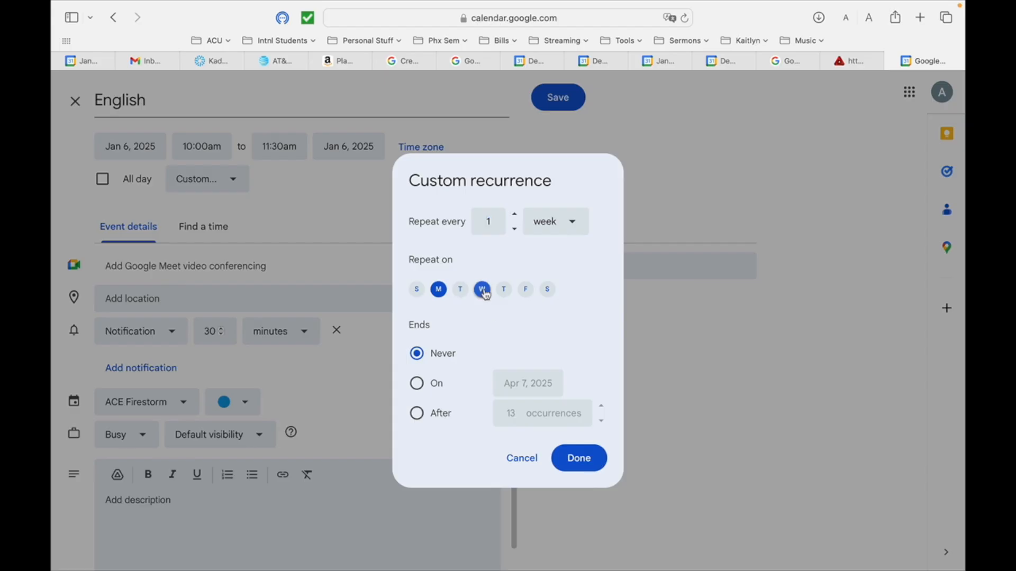
left_click(417, 384)
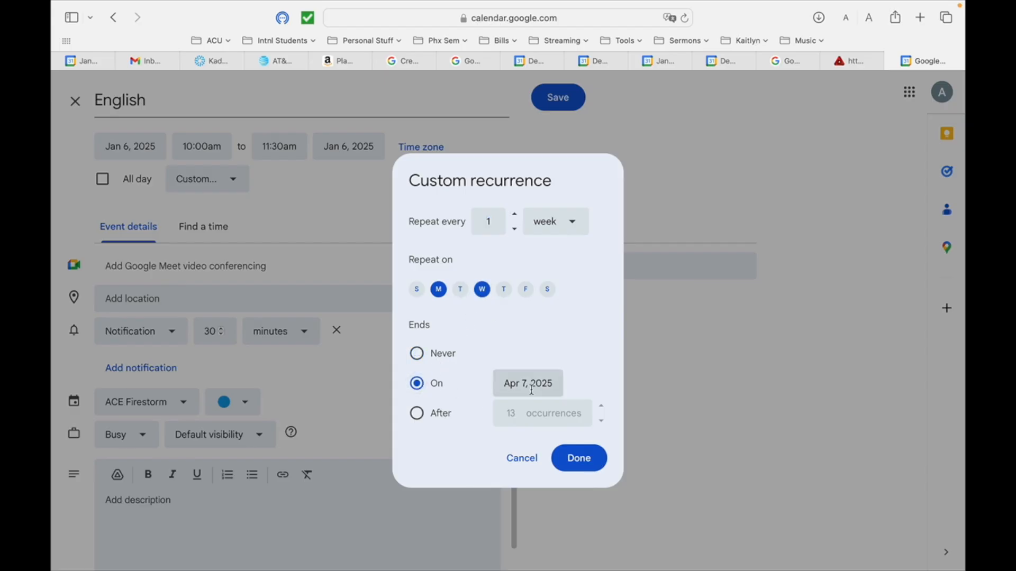
left_click(532, 388)
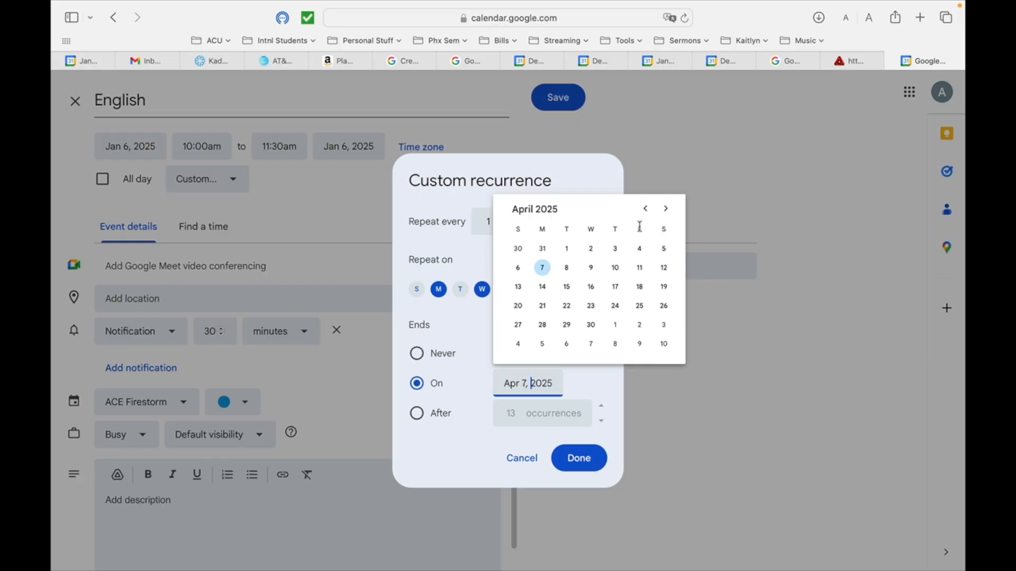
left_click(665, 209)
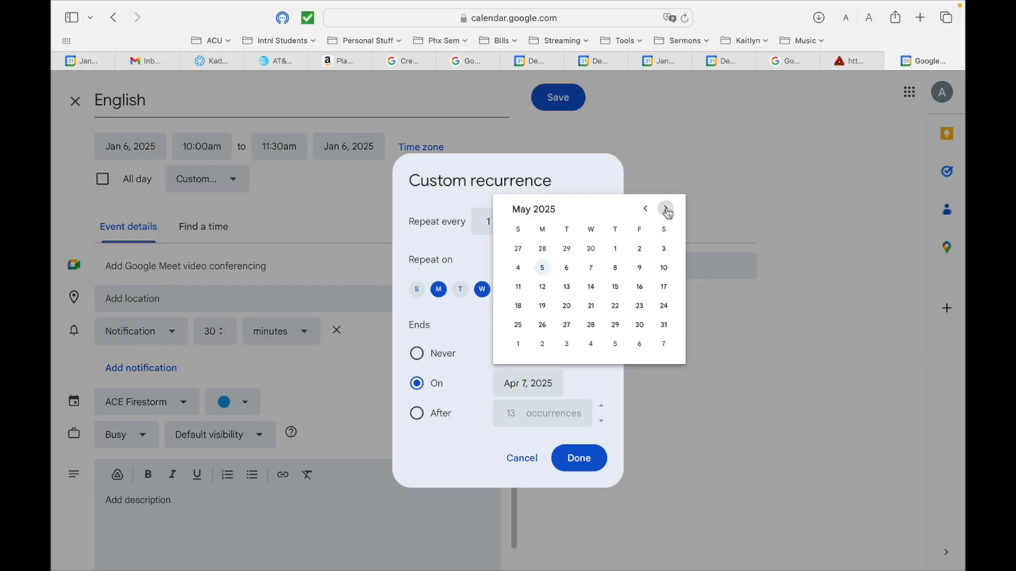
left_click(518, 268)
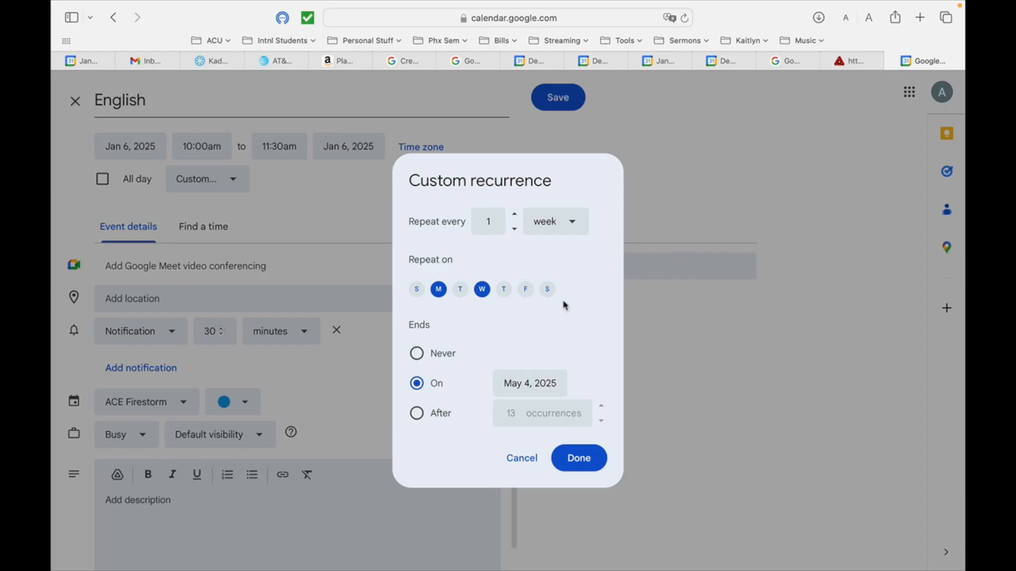
left_click(586, 462)
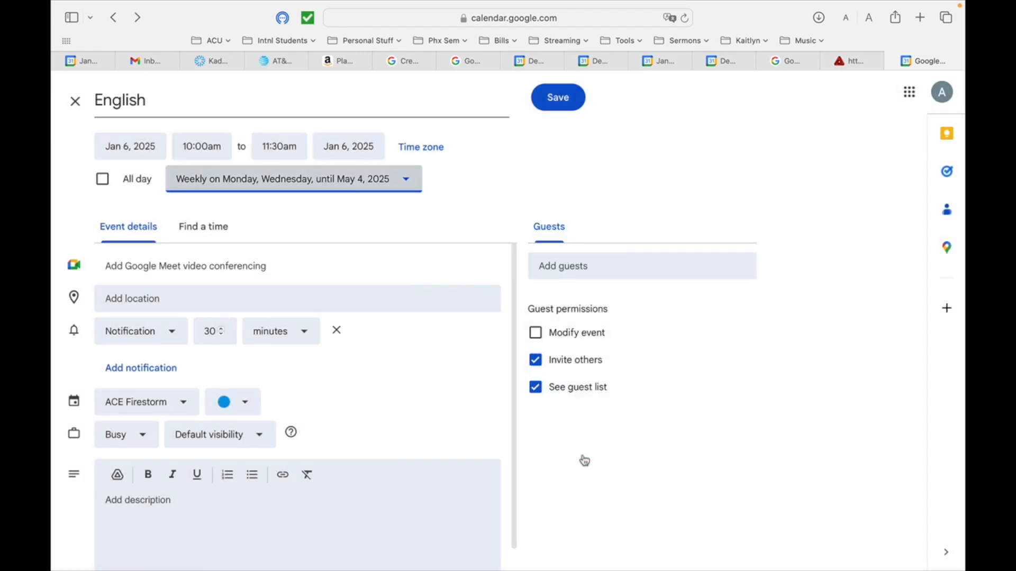
- Assign the English event to the Classes calendar and save it
left_click(187, 406)
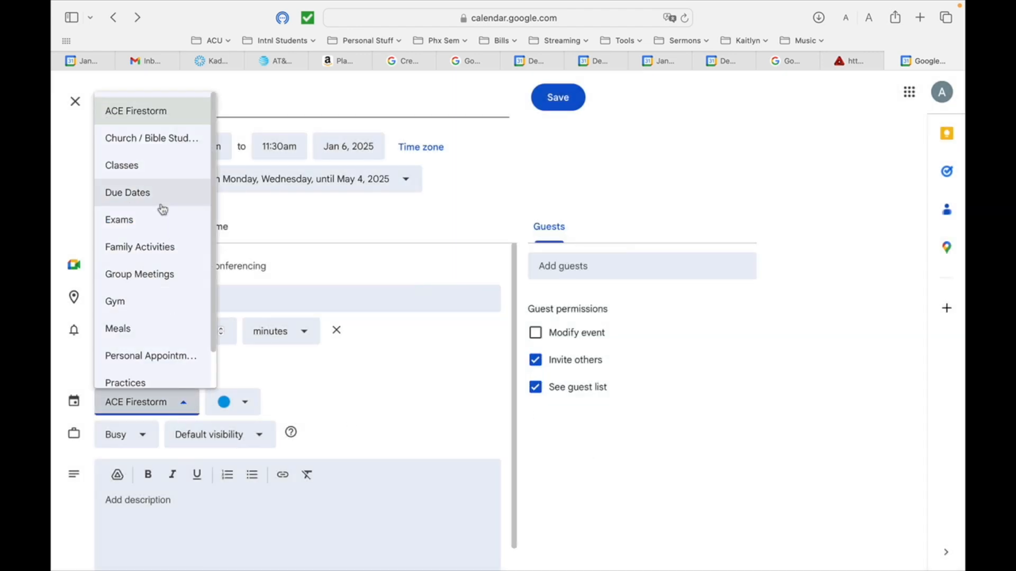
left_click(159, 170)
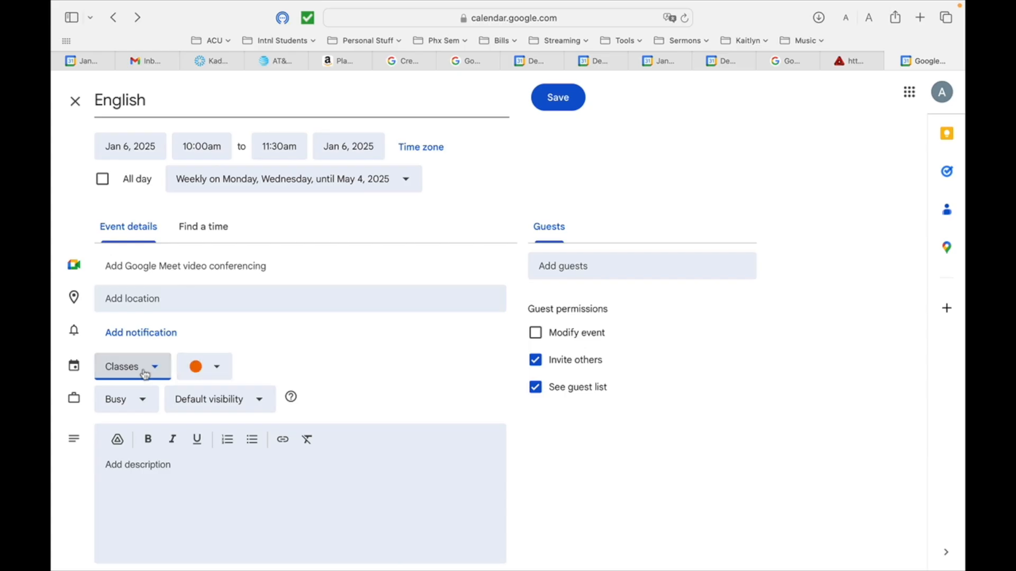
left_click(558, 99)
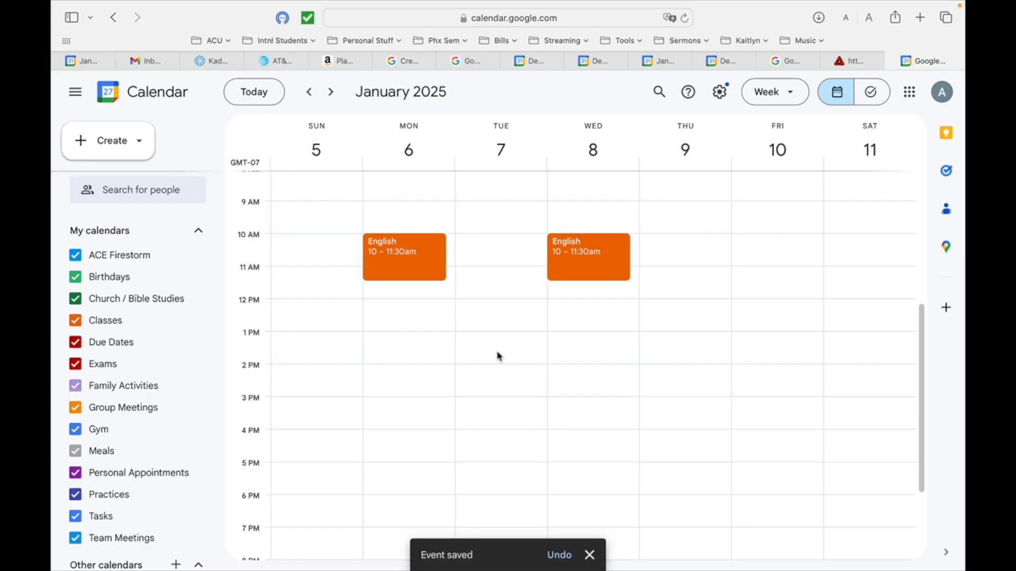
- Start an event titled Biology on Monday, Jan 6, 2025, from 12:00pm to 1:30pm
left_click(383, 304)
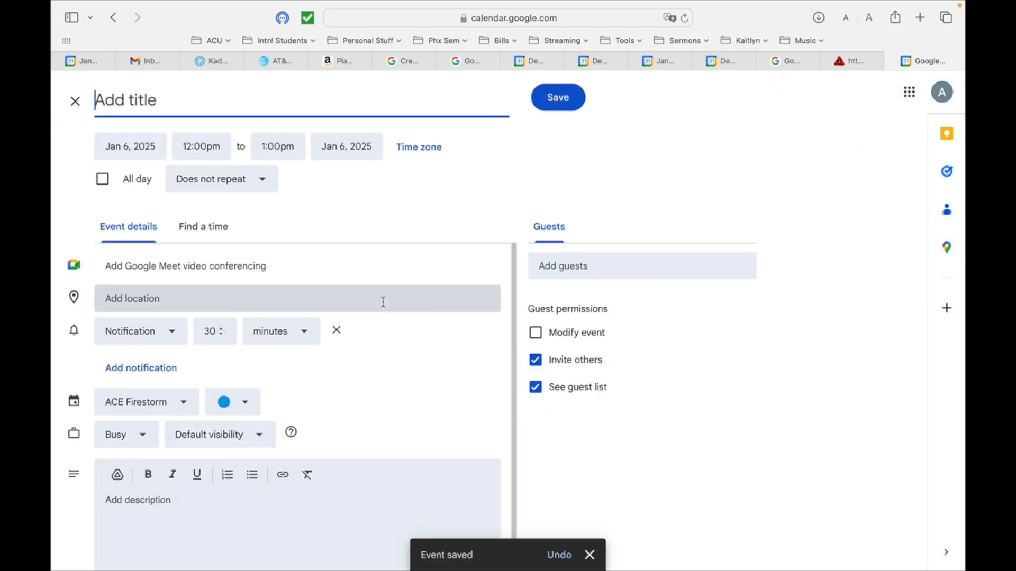
type("Biology")
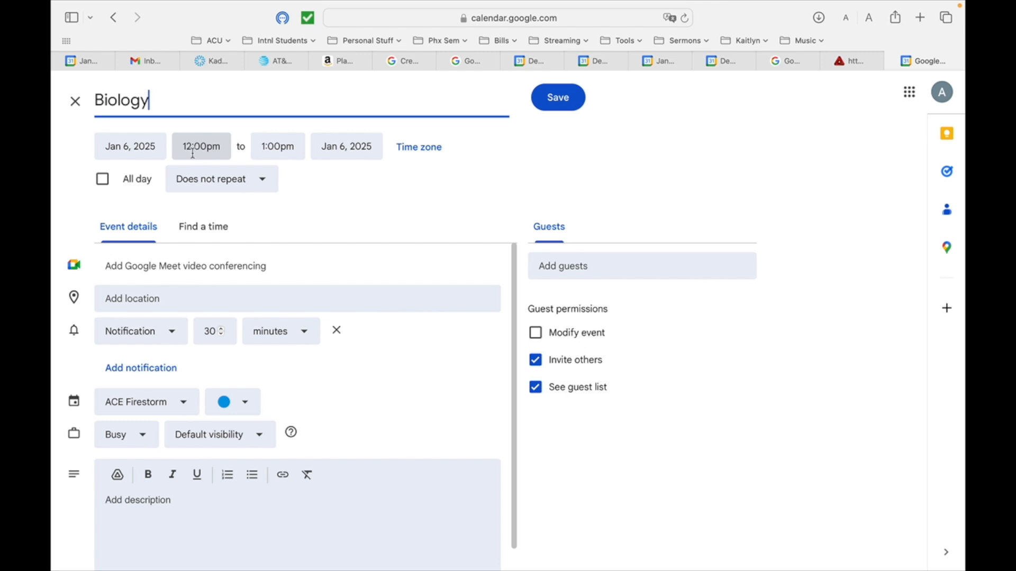
left_click(275, 146)
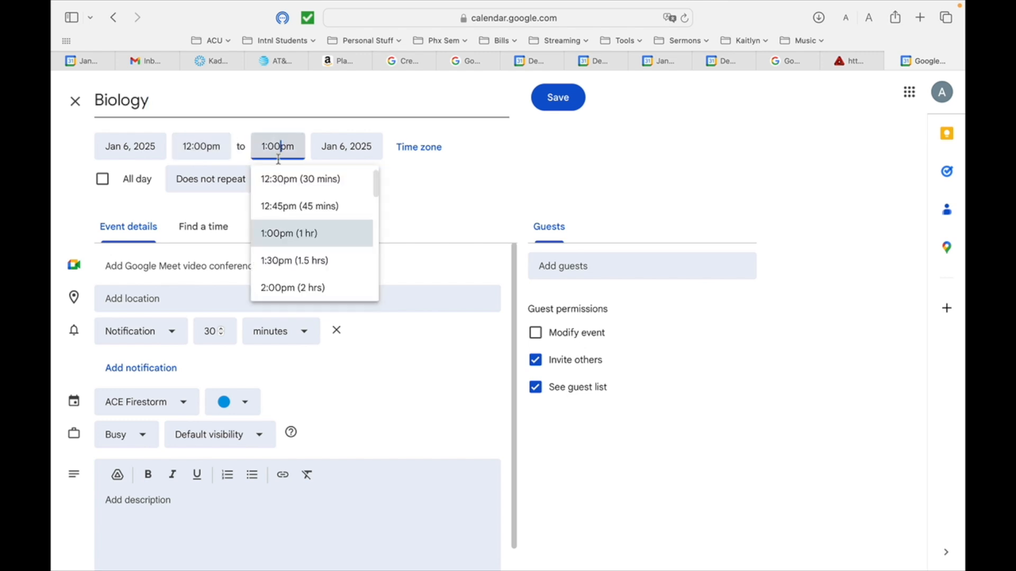
left_click(284, 262)
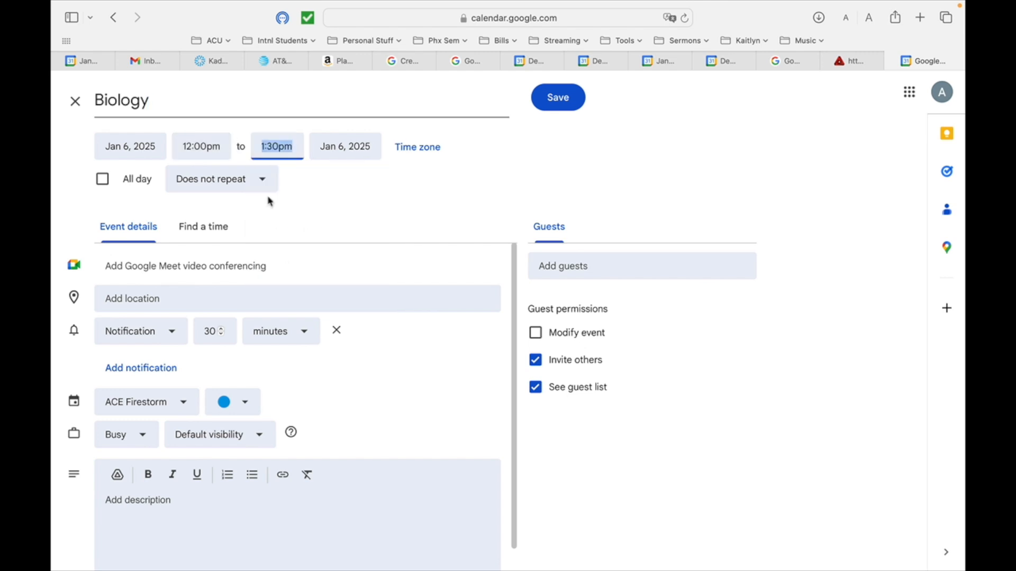
- Make the Biology event repeat weekly on Monday and Wednesday, ending on May 4, 2025
left_click(261, 180)
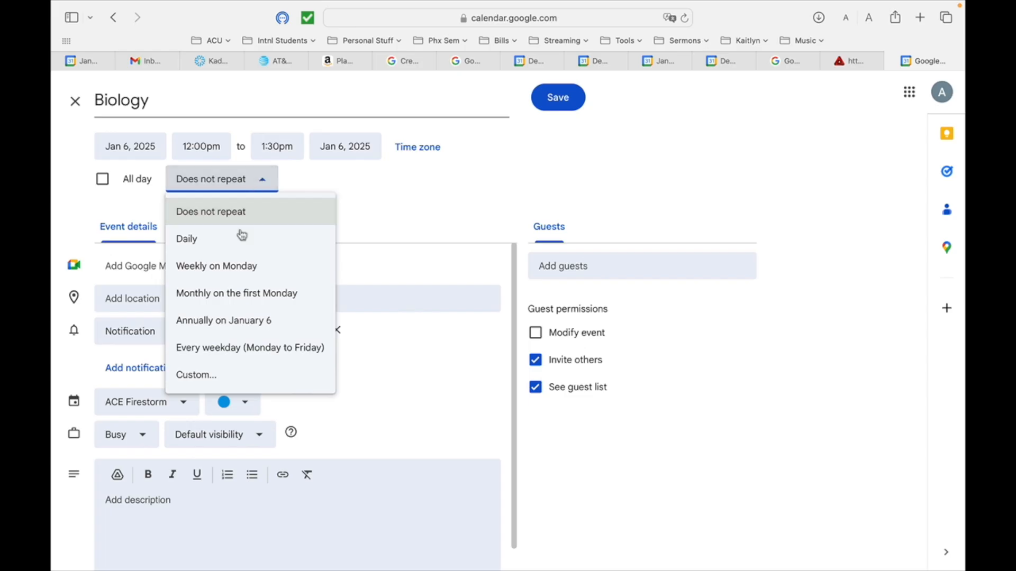
left_click(208, 375)
left_click(482, 291)
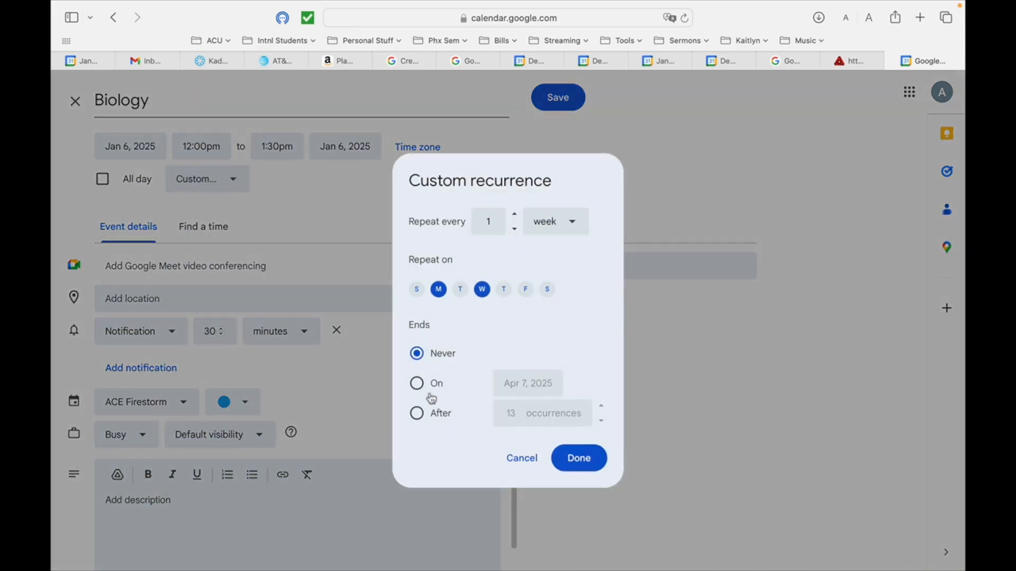
left_click(418, 384)
left_click(518, 385)
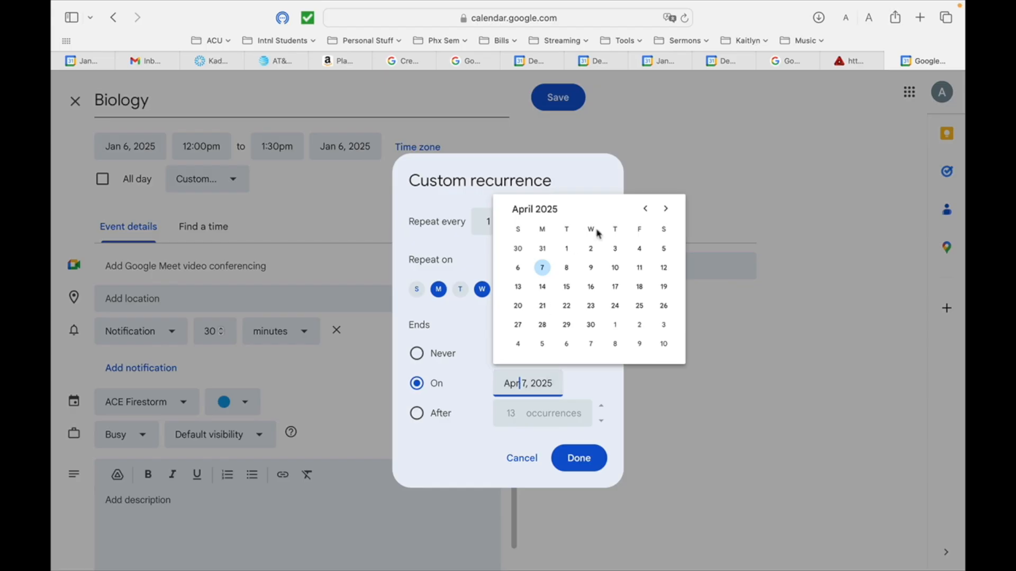
left_click(668, 209)
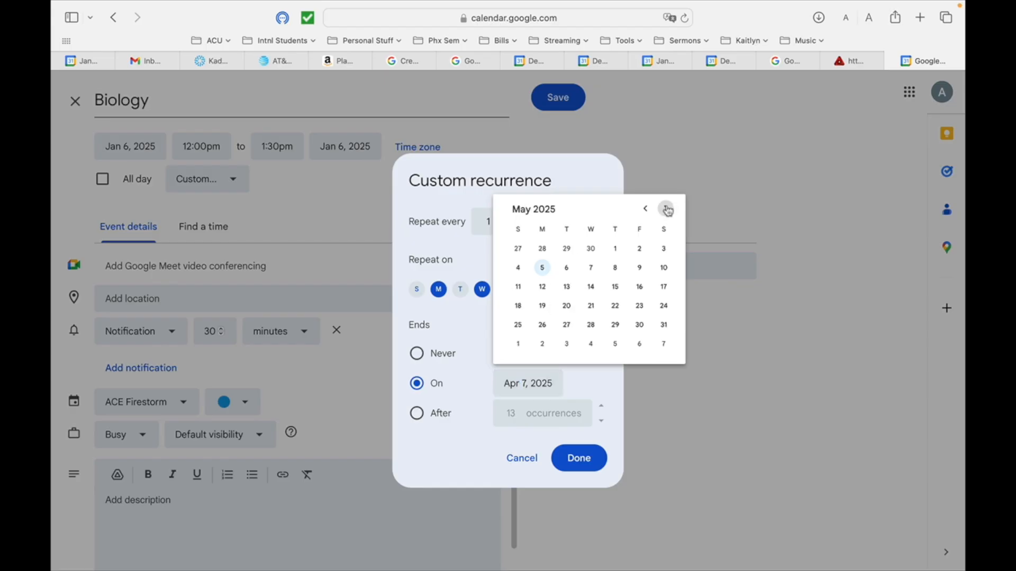
left_click(518, 268)
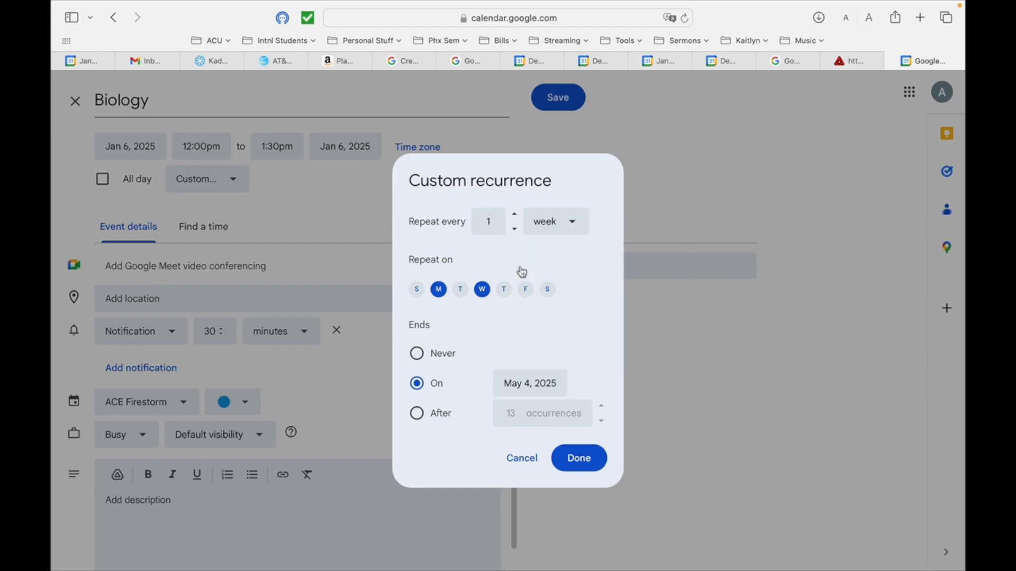
left_click(573, 458)
- Assign the Biology event to the Classes calendar and save it
left_click(176, 402)
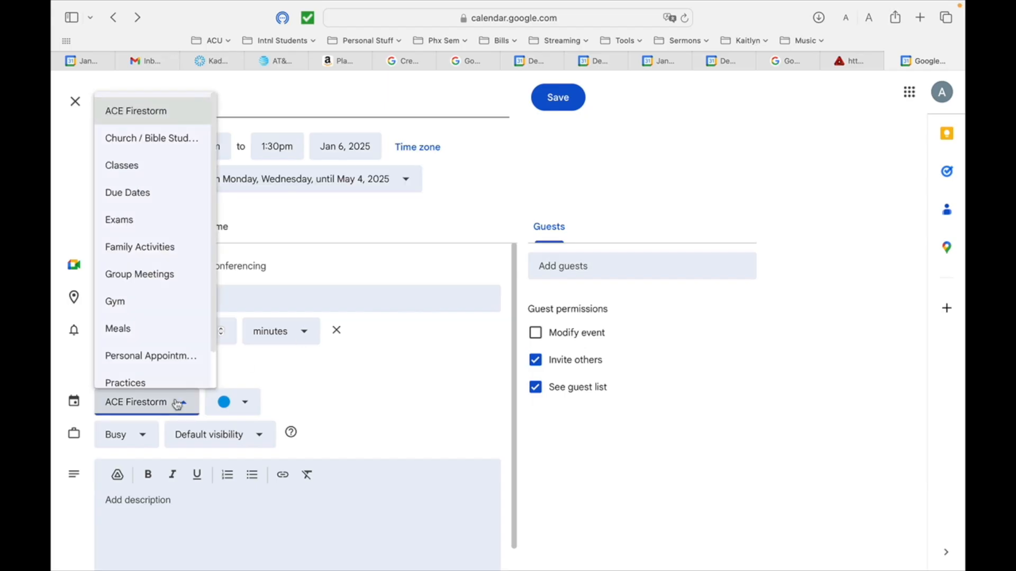
left_click(151, 166)
left_click(564, 99)
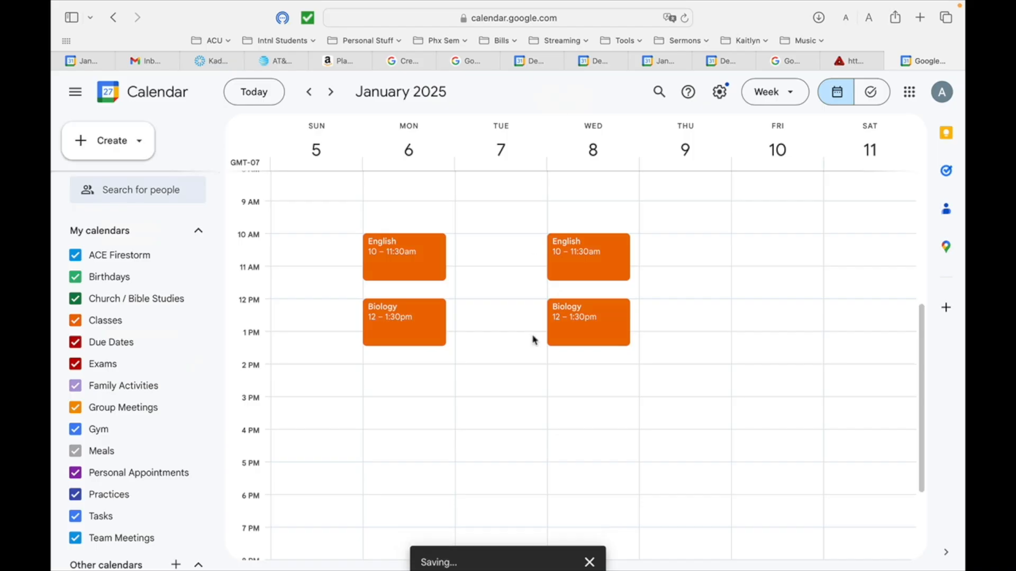
- Check the following weeks for the recurring classes and return to the week of January 5, 2025
left_click(332, 93)
left_click(332, 92)
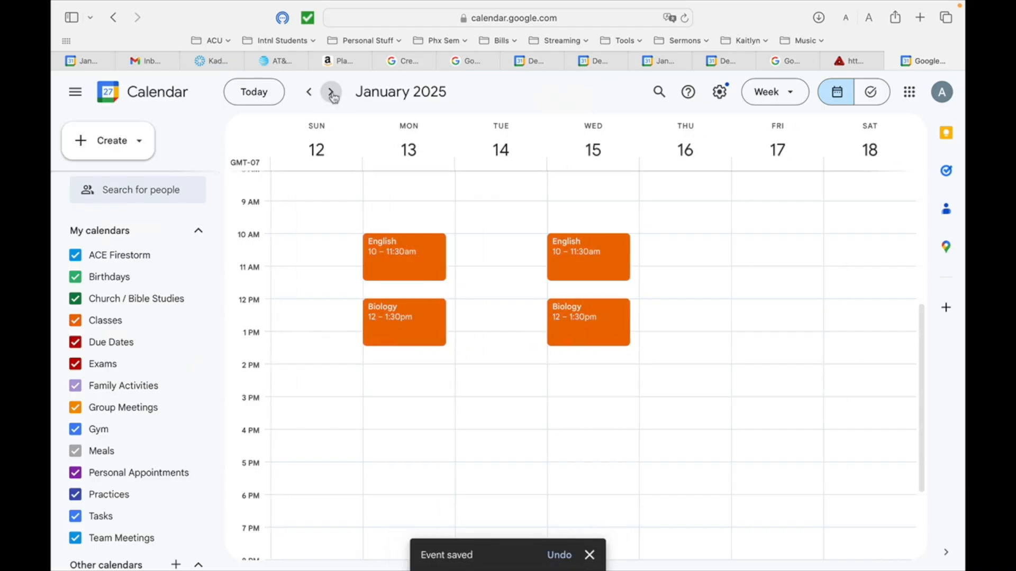
left_click(312, 98)
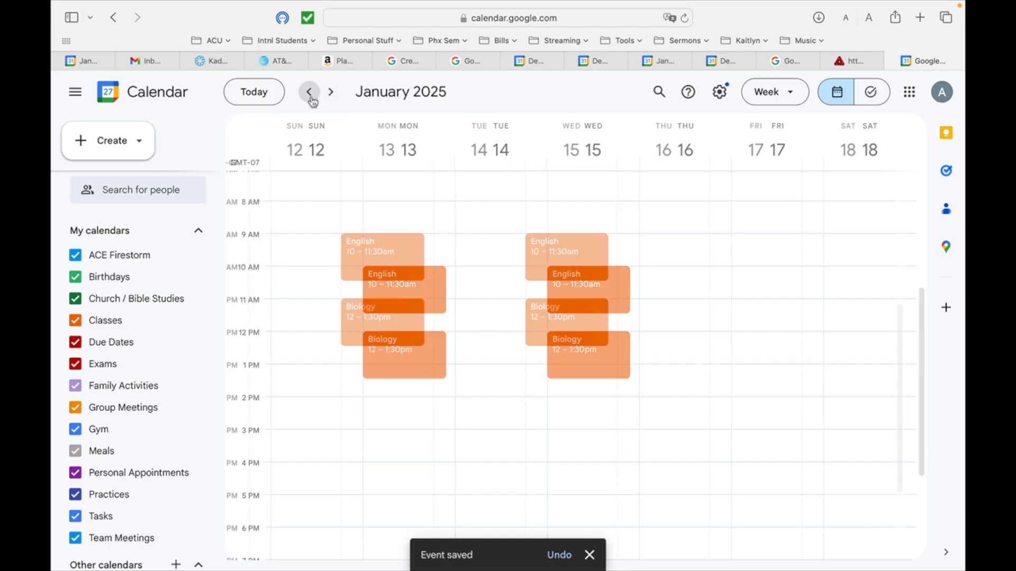
left_click(312, 95)
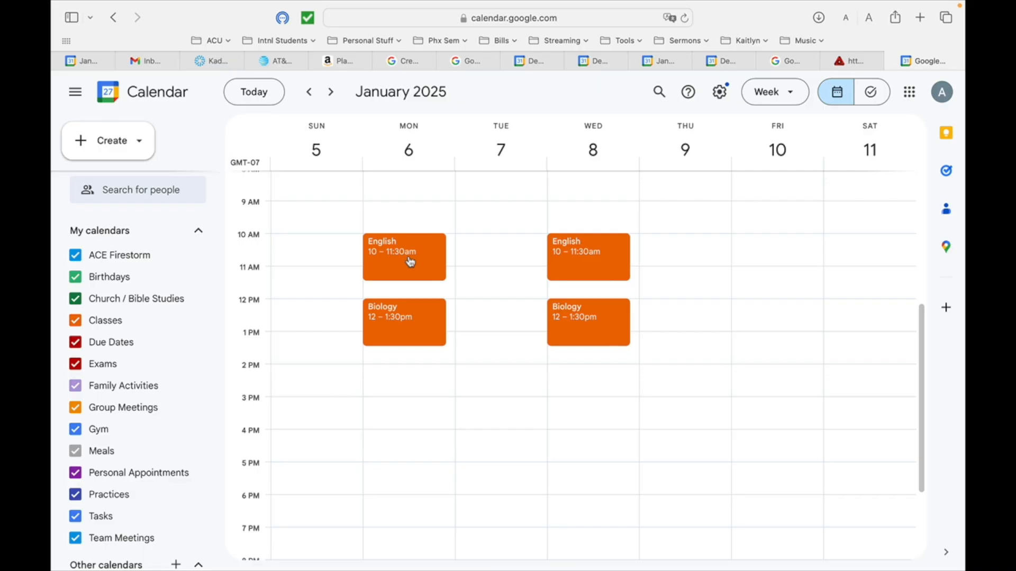
- Look through the weeks ahead for the recurring classes and settle on the week of March 2, 2025
left_click(331, 92)
left_click(331, 93)
left_click(331, 92)
left_click(331, 92)
left_click(331, 92)
left_click(332, 92)
left_click(331, 92)
left_click(332, 92)
left_click(331, 92)
left_click(331, 92)
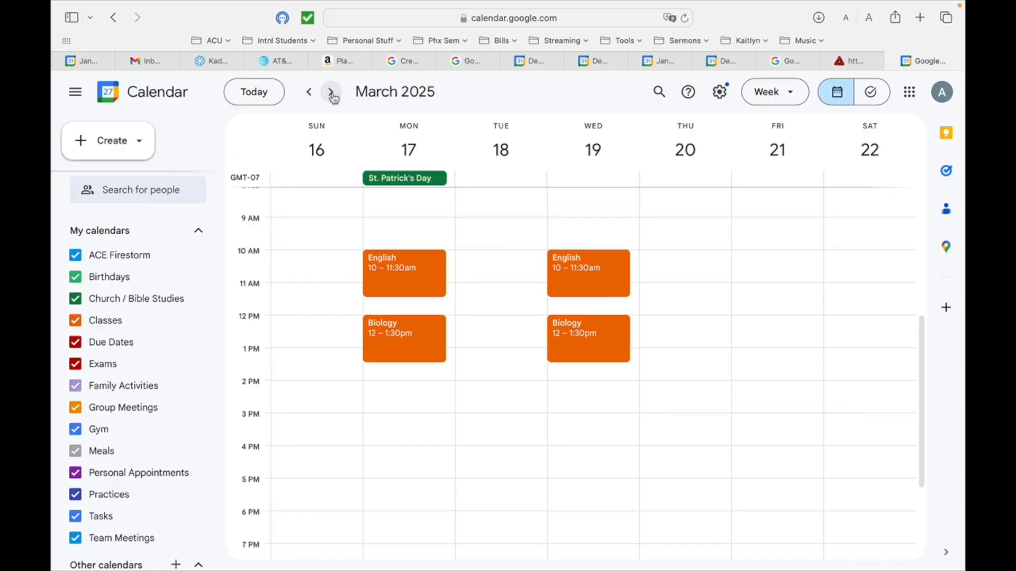
left_click(310, 93)
left_click(310, 93)
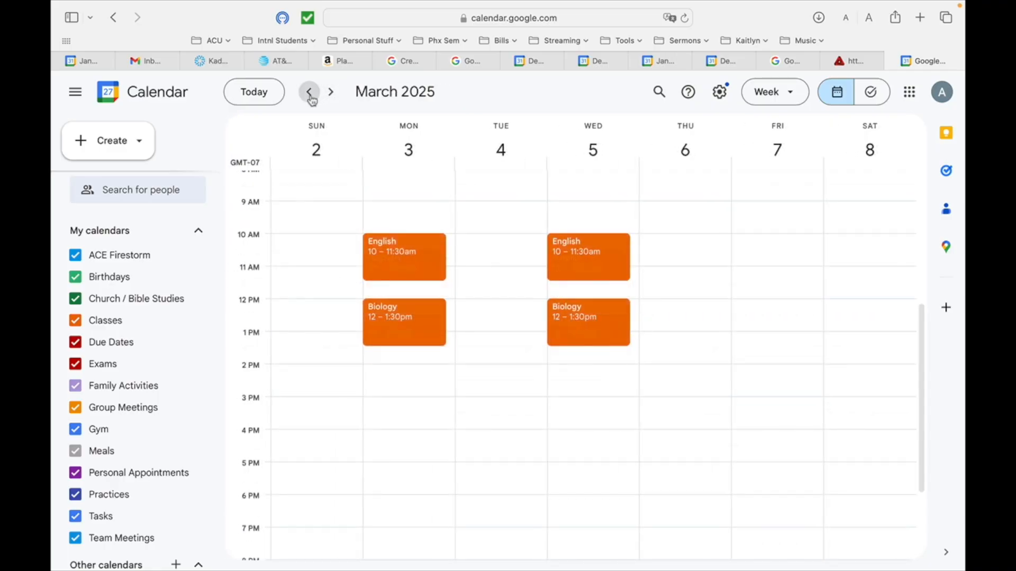
left_click(310, 93)
left_click(332, 92)
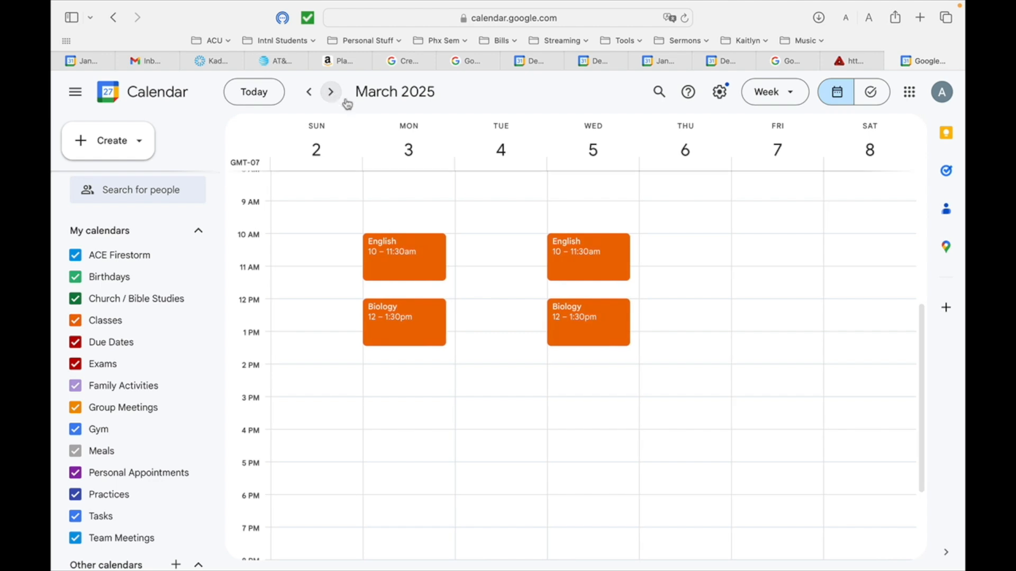
- Start an all-day event titled English Paper #1 Due on Monday, Mar 3, 2025, and assign it to the Due Dates calendar
left_click(433, 168)
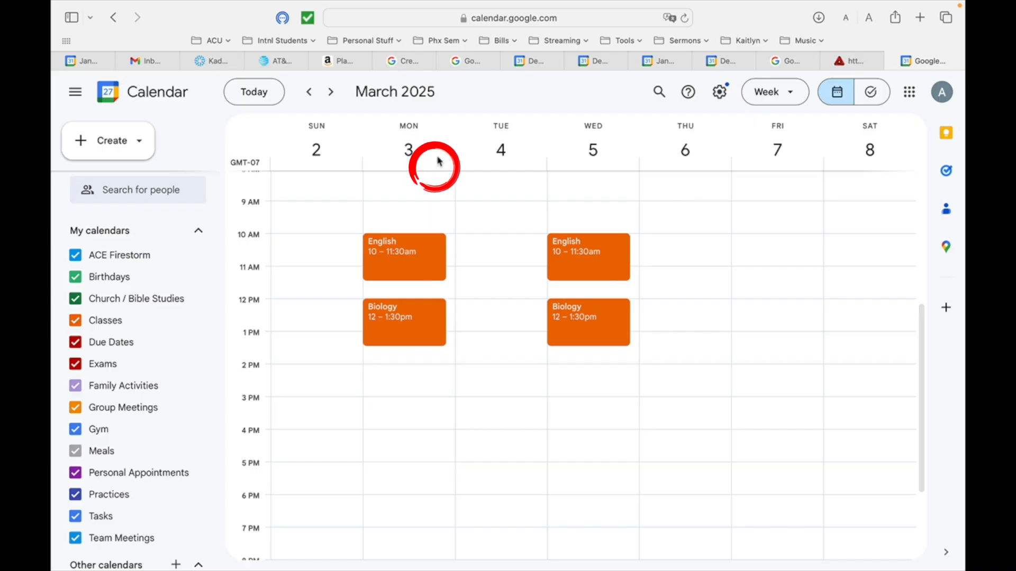
double_click(438, 161)
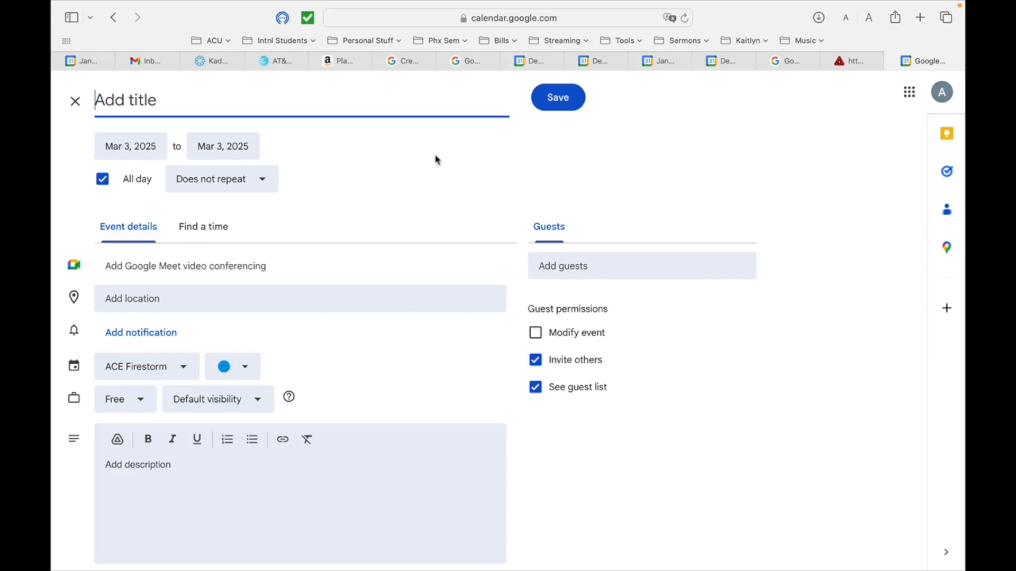
type("E")
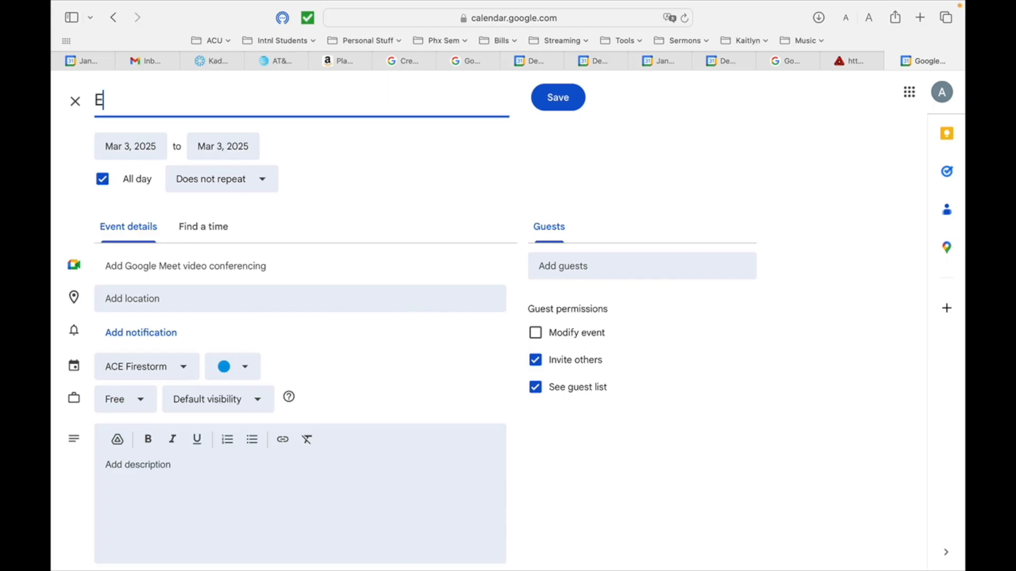
type("nglish Pape")
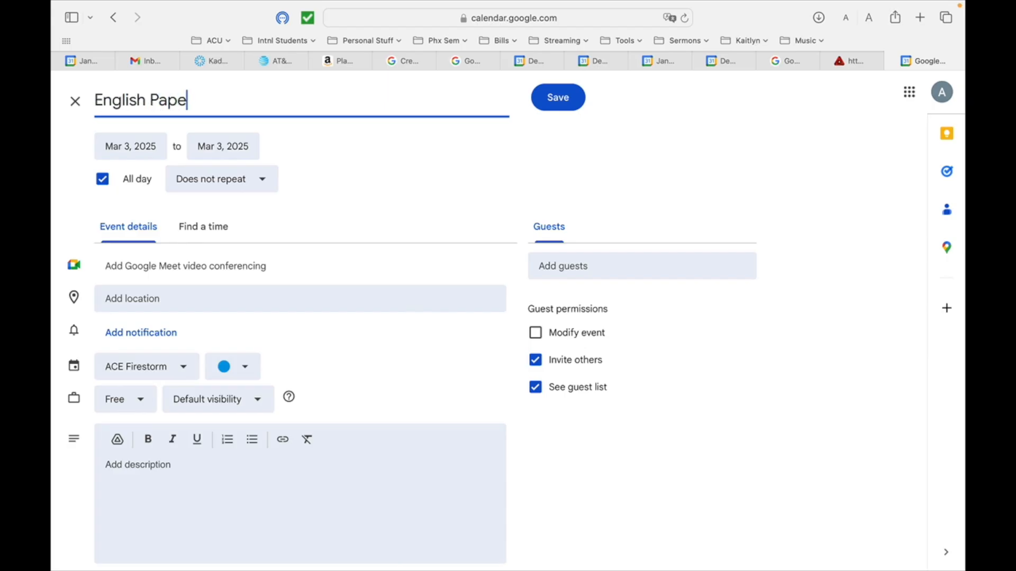
type("r #1 Due")
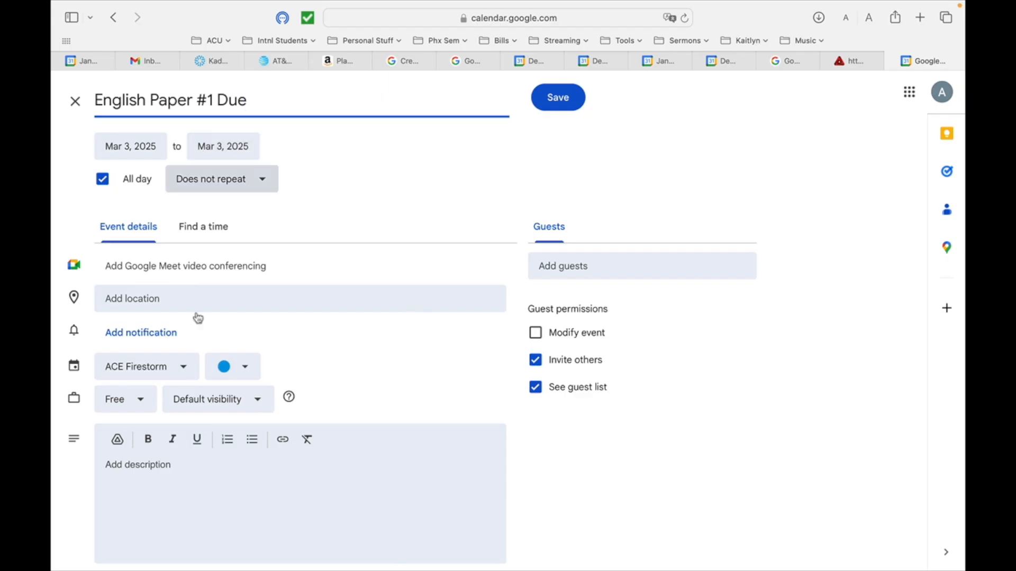
left_click(184, 369)
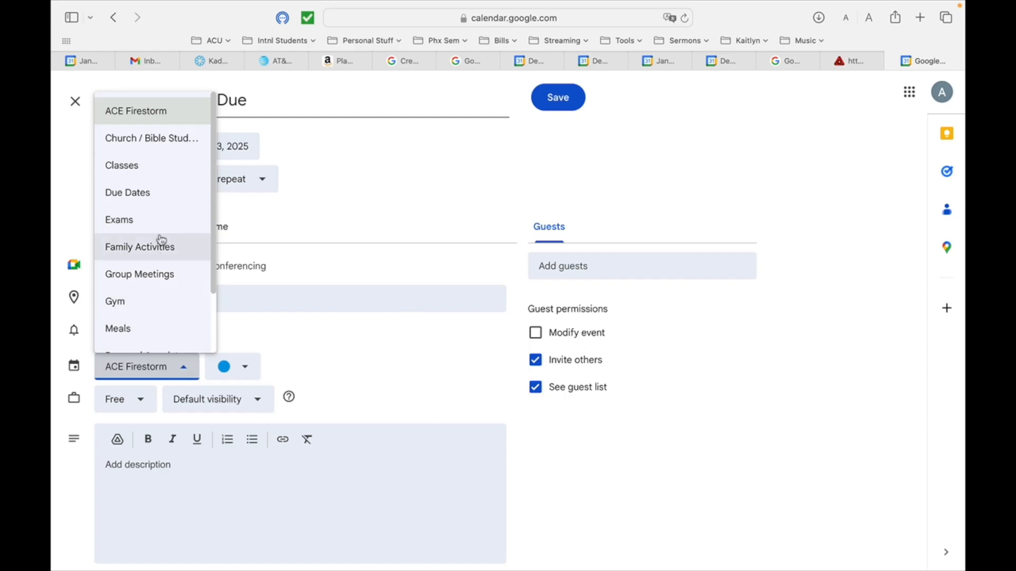
left_click(157, 199)
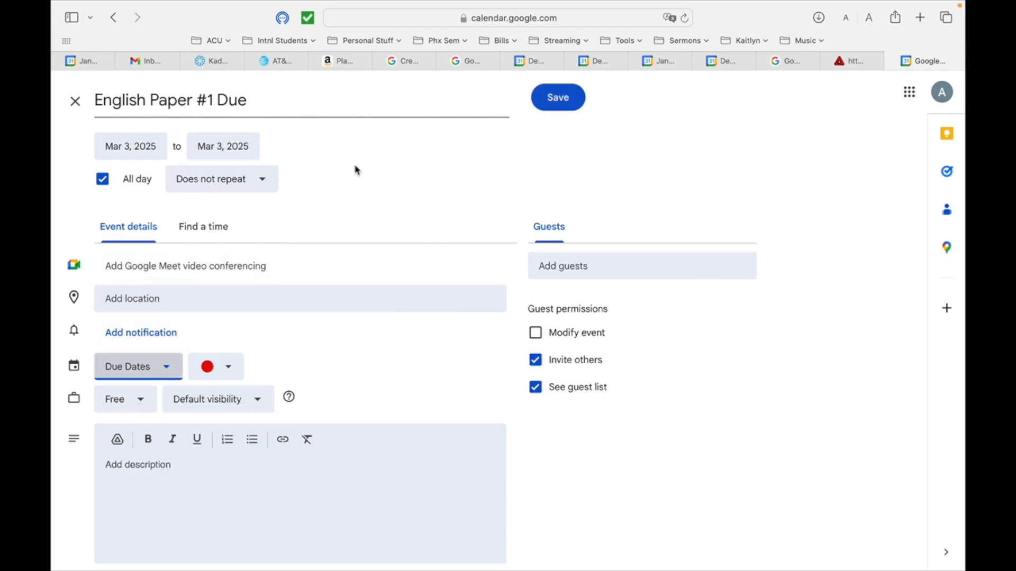
- Save the English Paper #1 Due event and look over the week of March 2, 2025
left_click(577, 91)
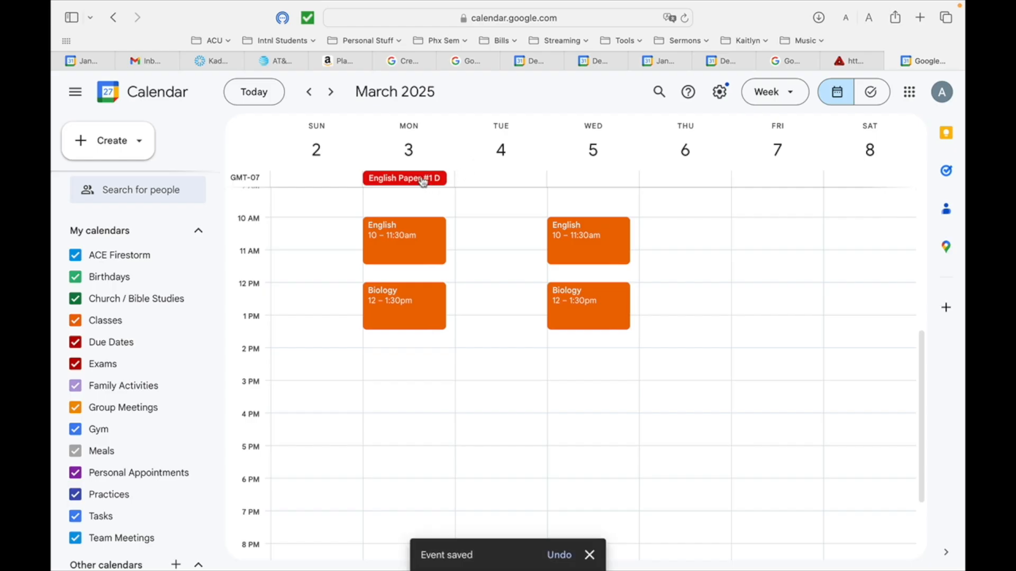
scroll(402, 256, "up", 3)
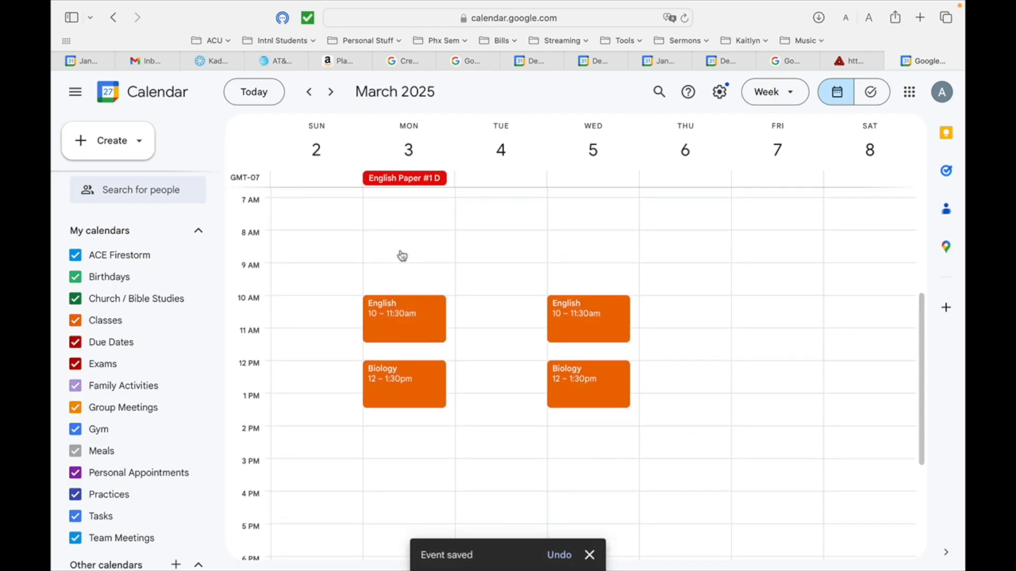
scroll(402, 256, "down", 4)
scroll(402, 256, "up", 4)
scroll(402, 256, "down", 3)
scroll(402, 257, "down", 2)
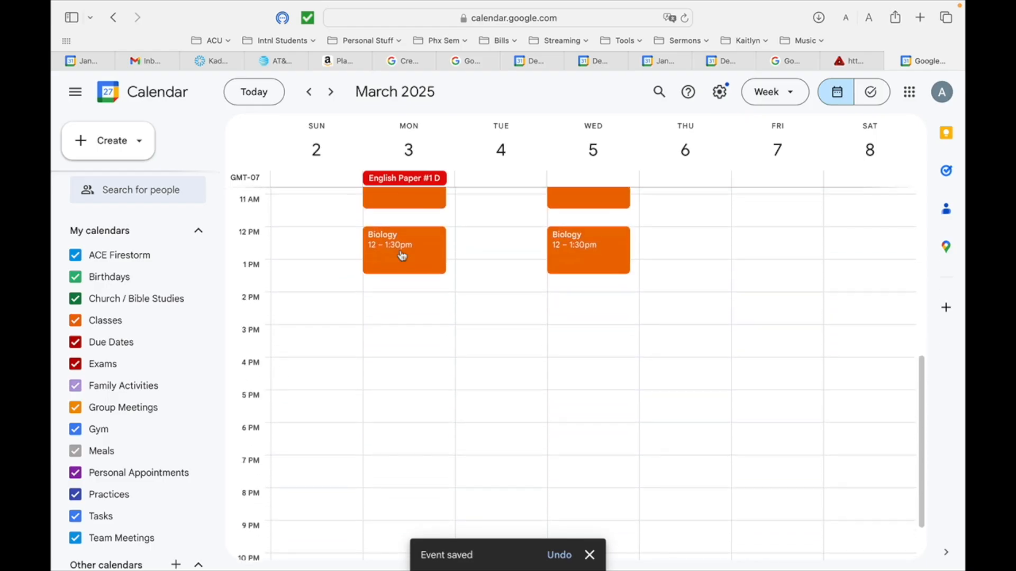
scroll(402, 256, "up", 4)
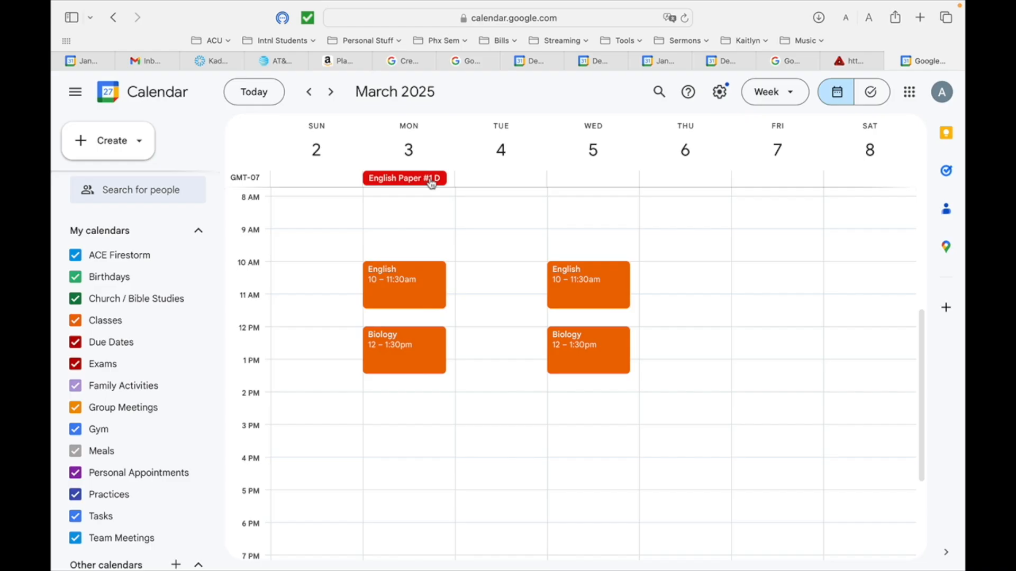
- Create an all-day event titled Bio Exam on Wednesday, Mar 5, 2025, in the Exams calendar and save it
left_click(585, 180)
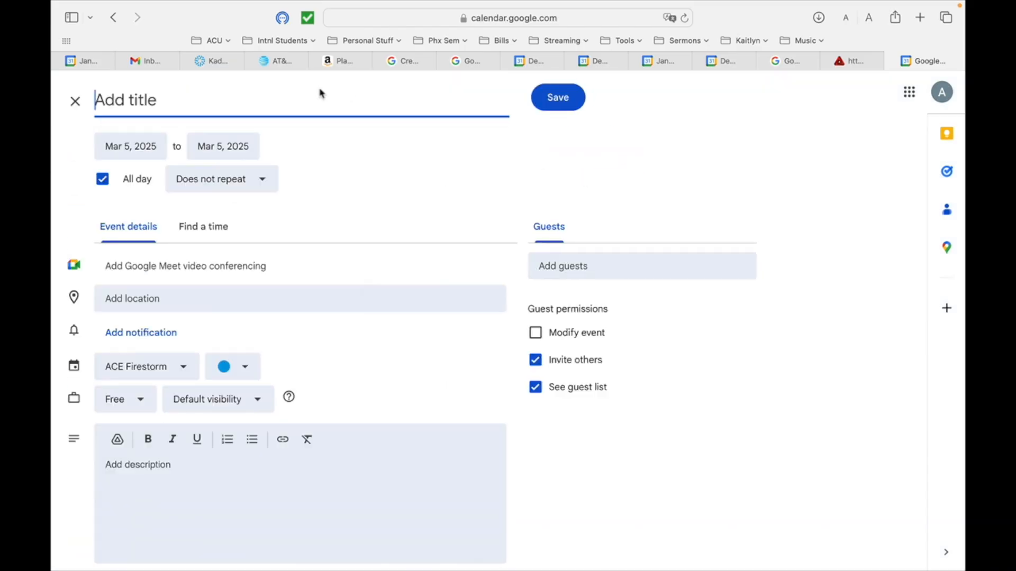
type("Bio Exam")
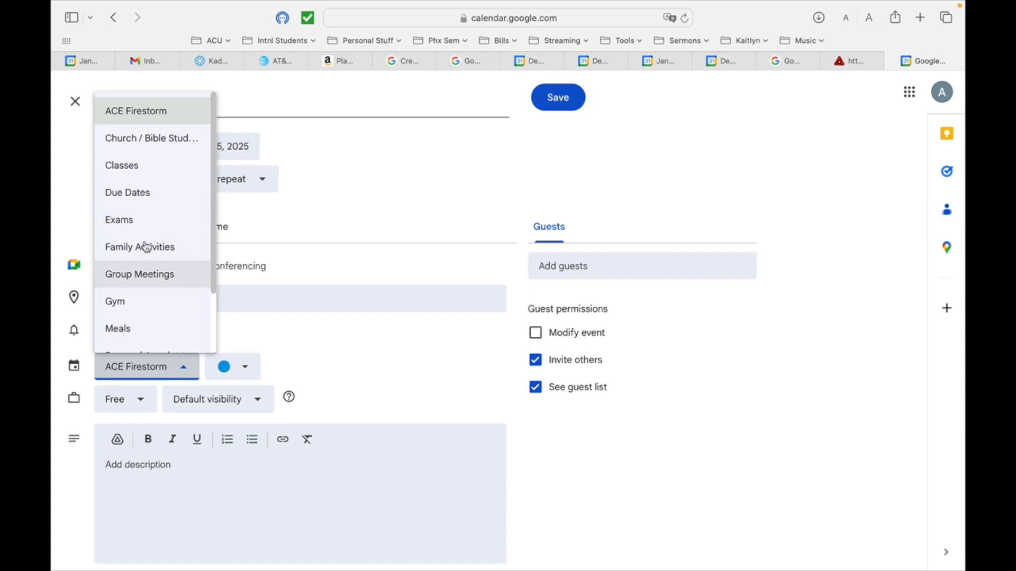
left_click(127, 220)
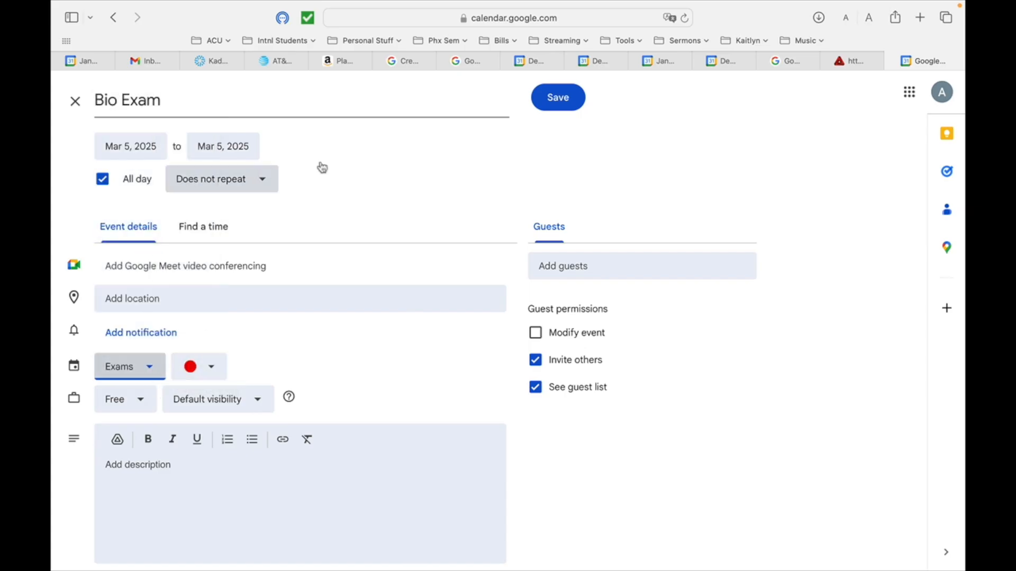
left_click(562, 97)
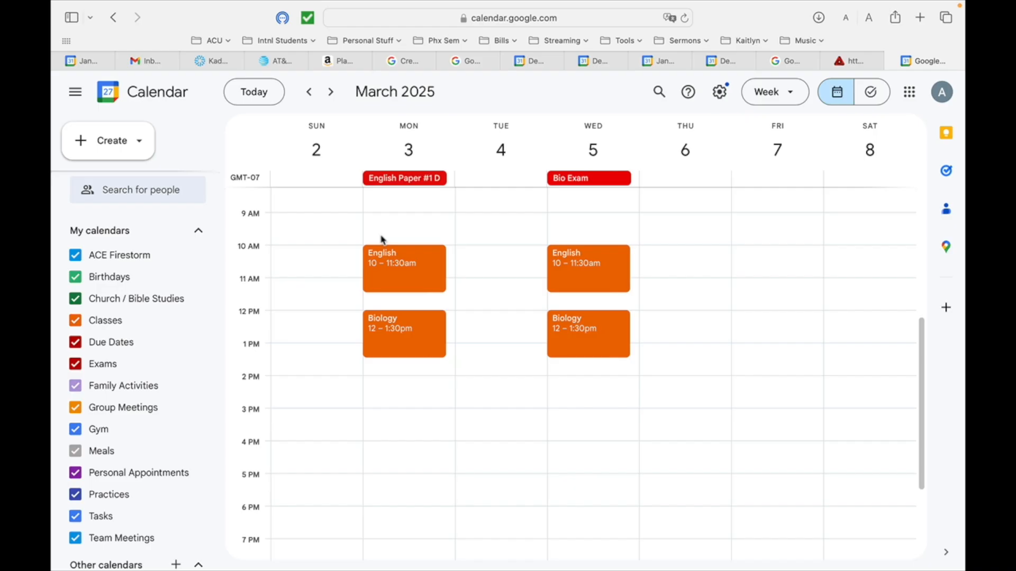
- Start an event titled Gym on Monday, Jan 6, 2025, from 7:00am to 8:00am
left_click(310, 92)
left_click(310, 94)
left_click(310, 97)
left_click(310, 94)
left_click(310, 94)
left_click(310, 95)
left_click(310, 94)
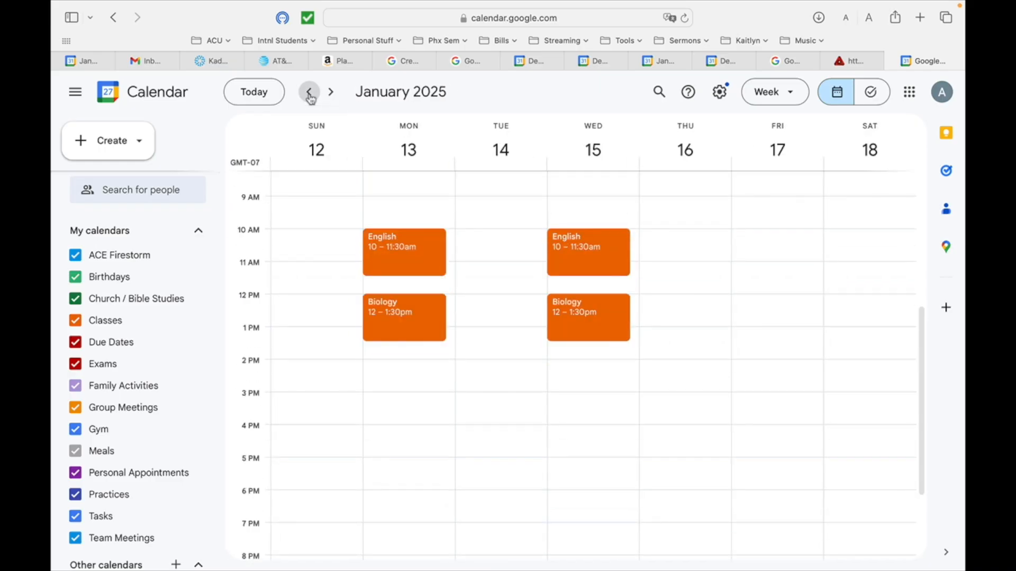
left_click(310, 94)
scroll(402, 402, "up", 1)
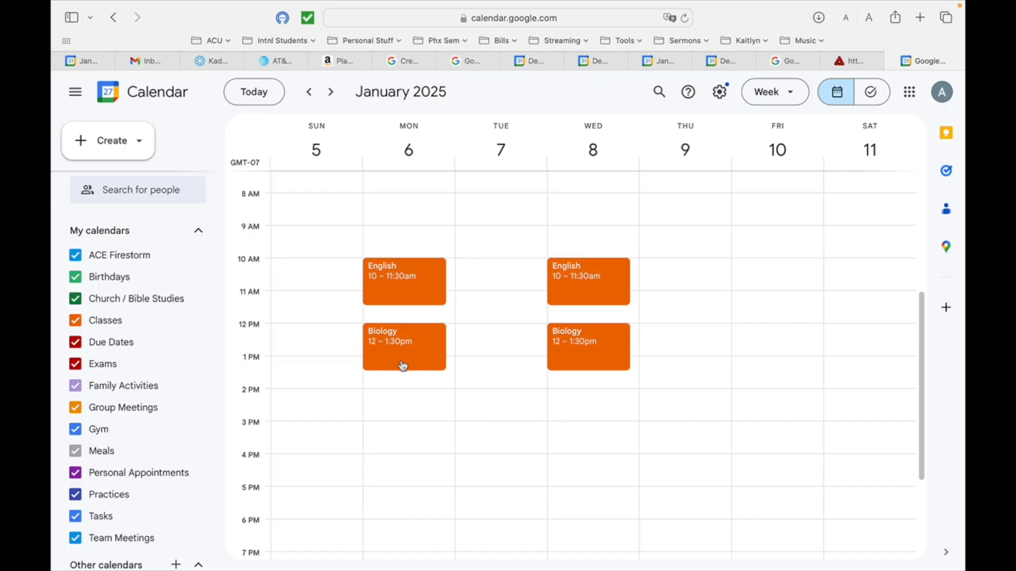
scroll(398, 346, "up", 1)
scroll(397, 345, "up", 2)
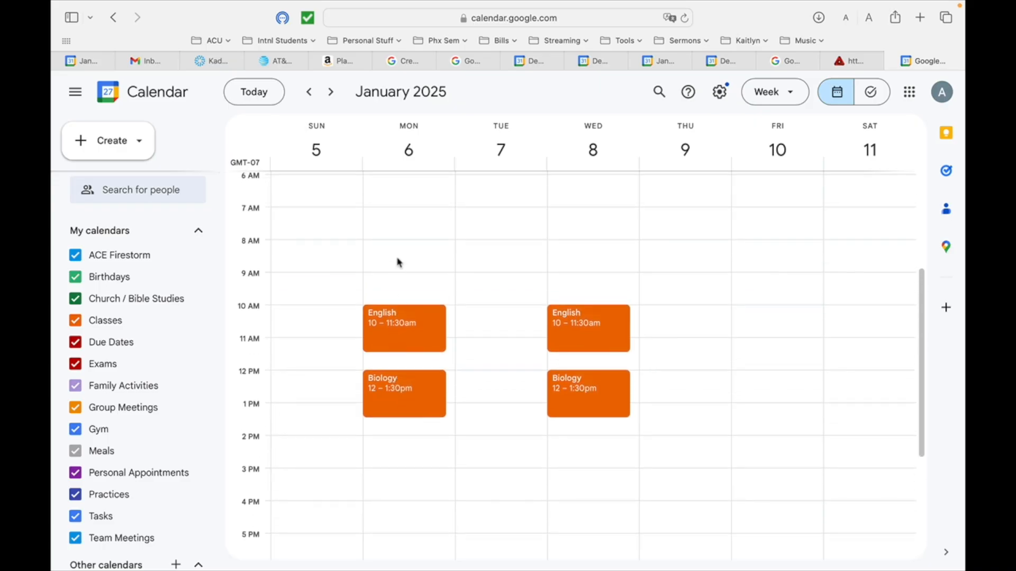
left_click(385, 212)
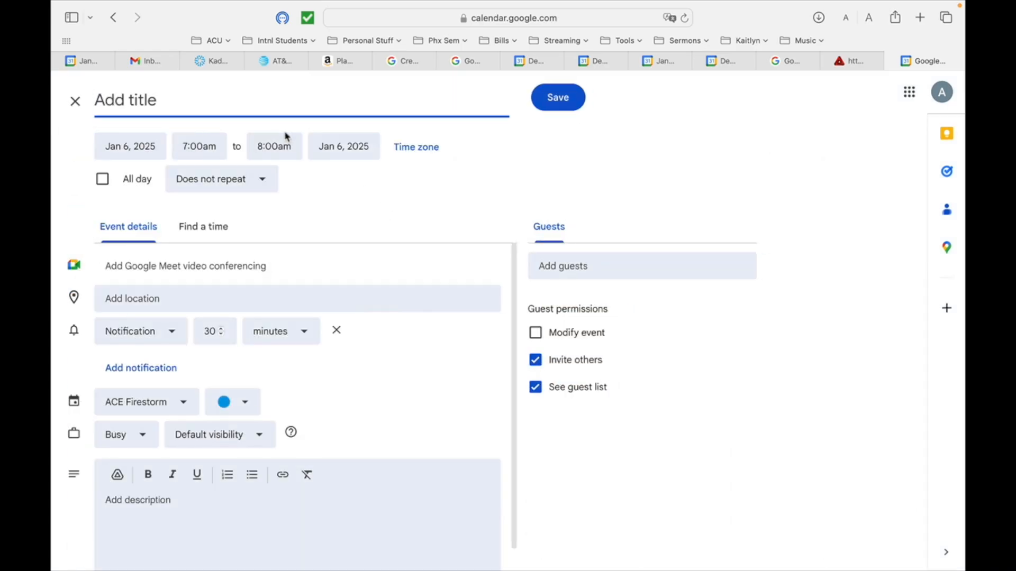
type("Gym")
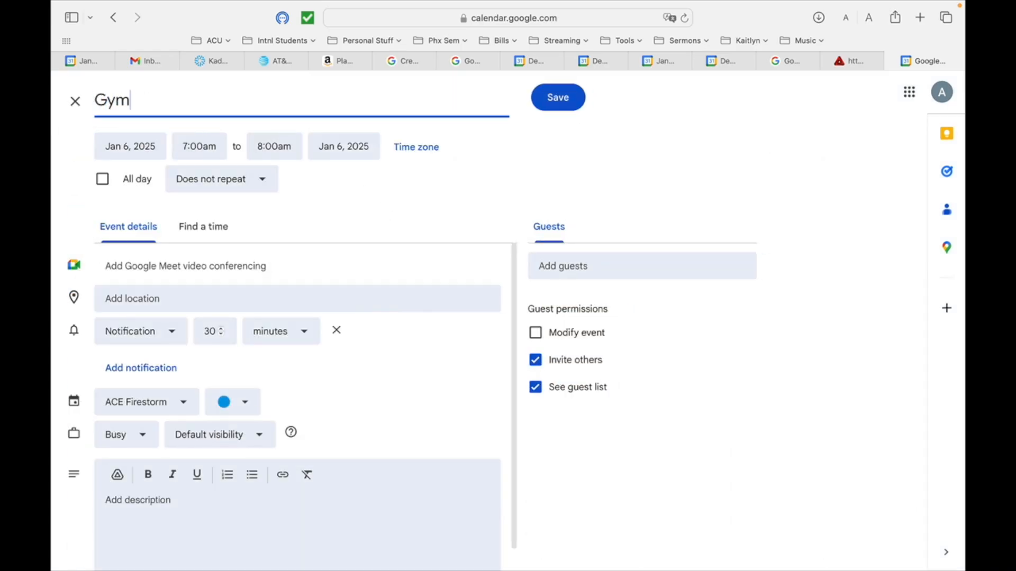
- Set the Gym event to repeat weekly from Monday to Friday, ending on May 4, 2025
left_click(247, 183)
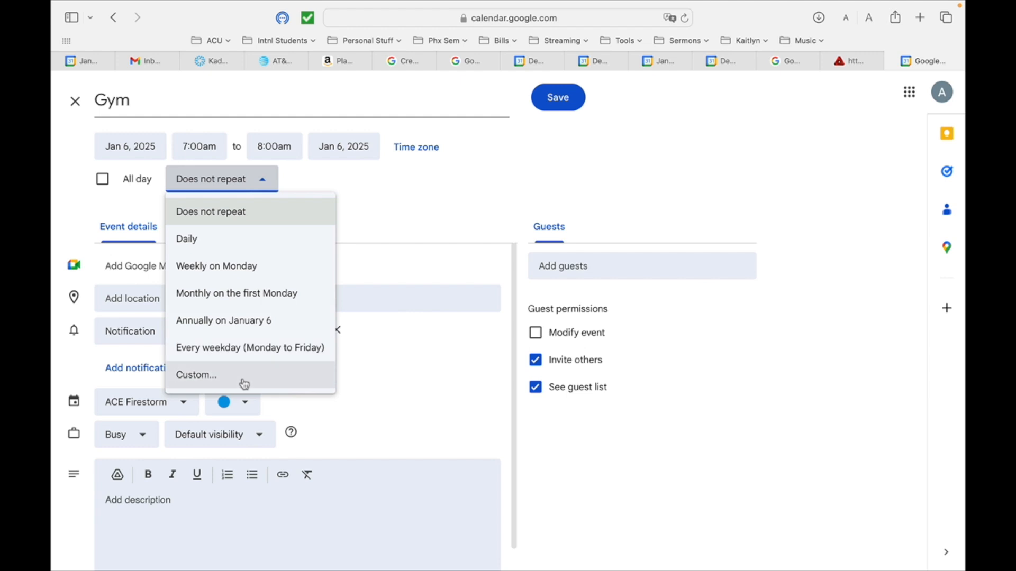
left_click(250, 352)
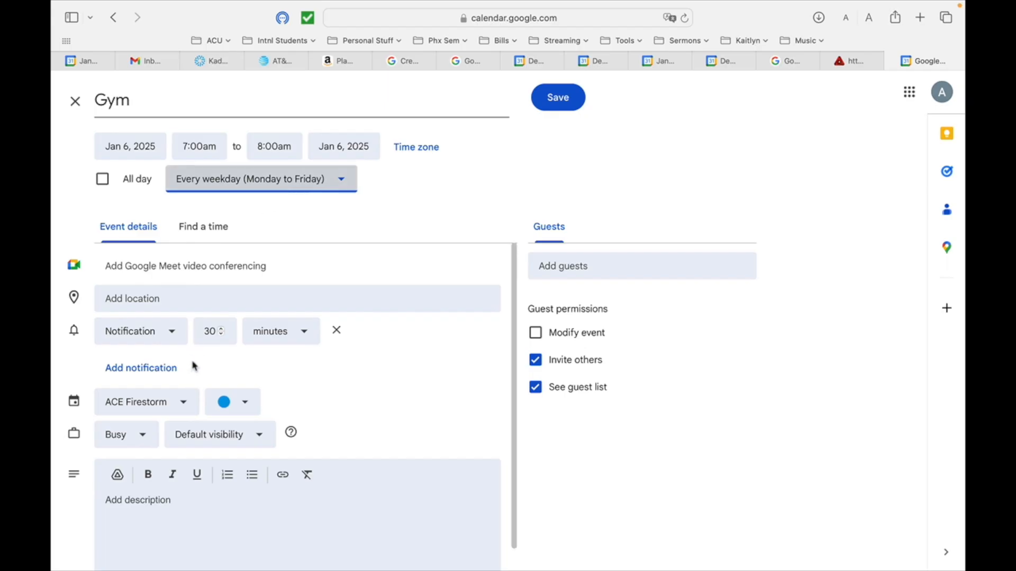
left_click(284, 180)
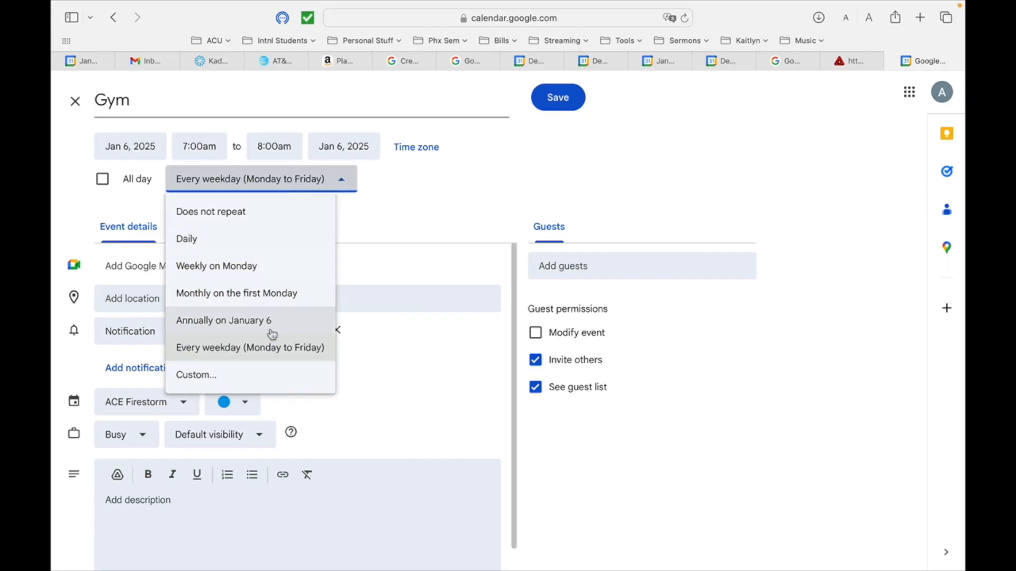
left_click(255, 377)
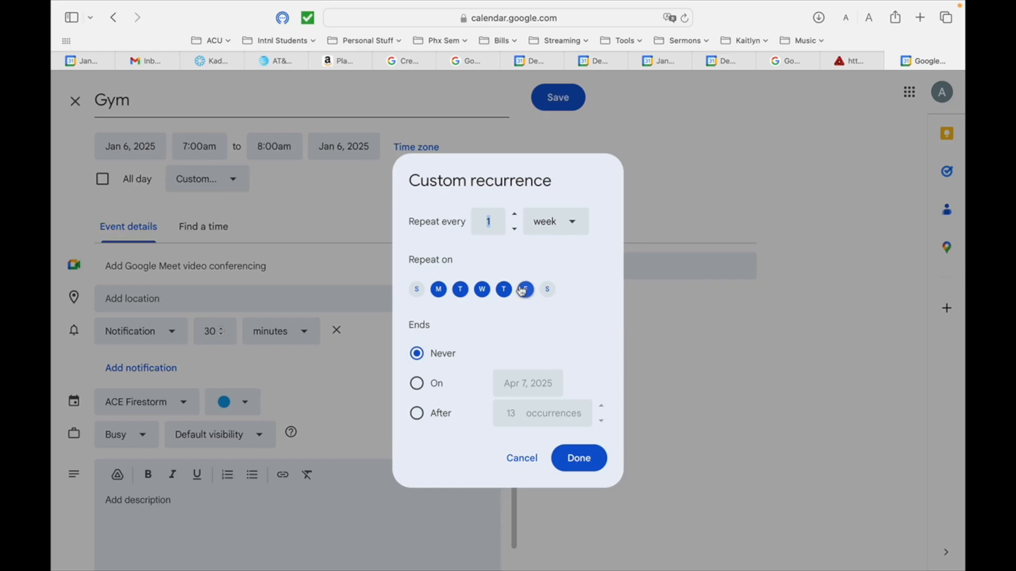
left_click(417, 384)
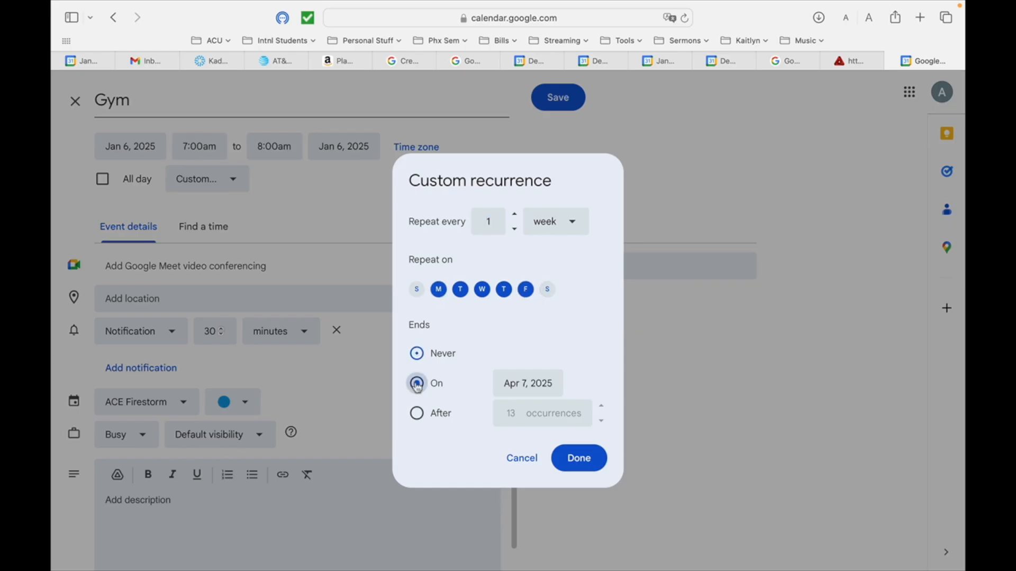
left_click(527, 383)
left_click(668, 212)
left_click(518, 268)
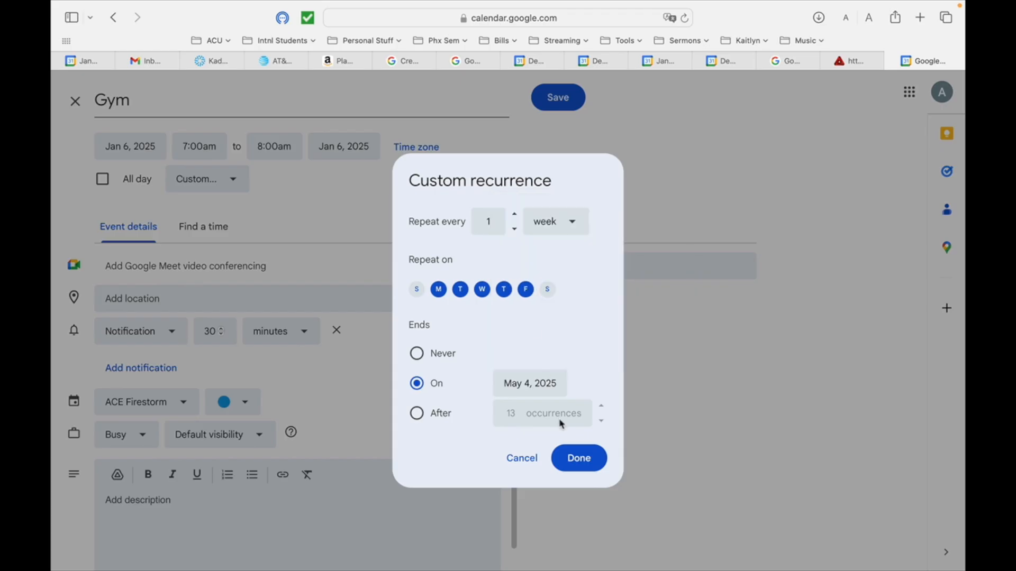
left_click(576, 457)
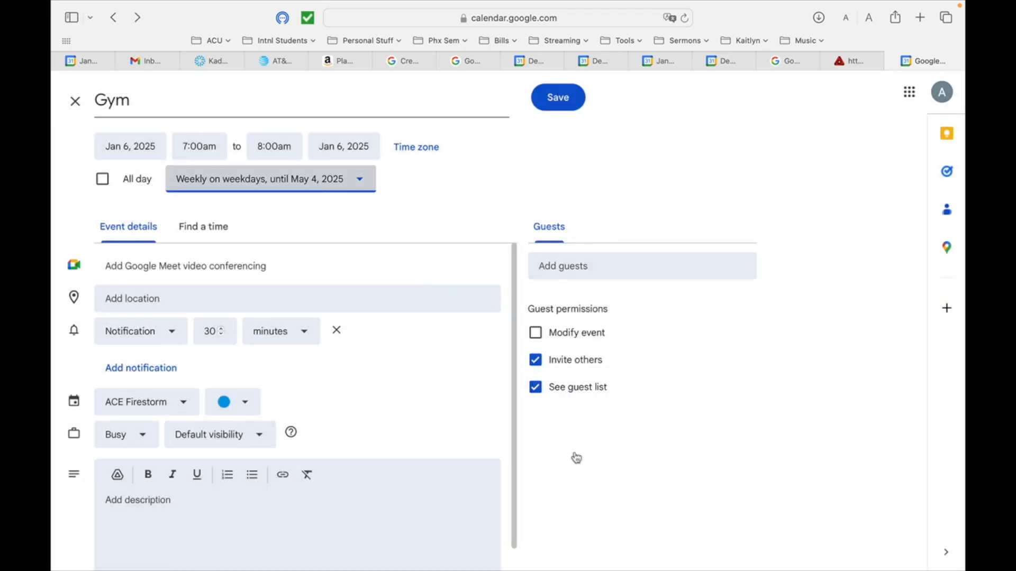
- Save the recurring event in the Gym calendar and check the following week for it
left_click(170, 413)
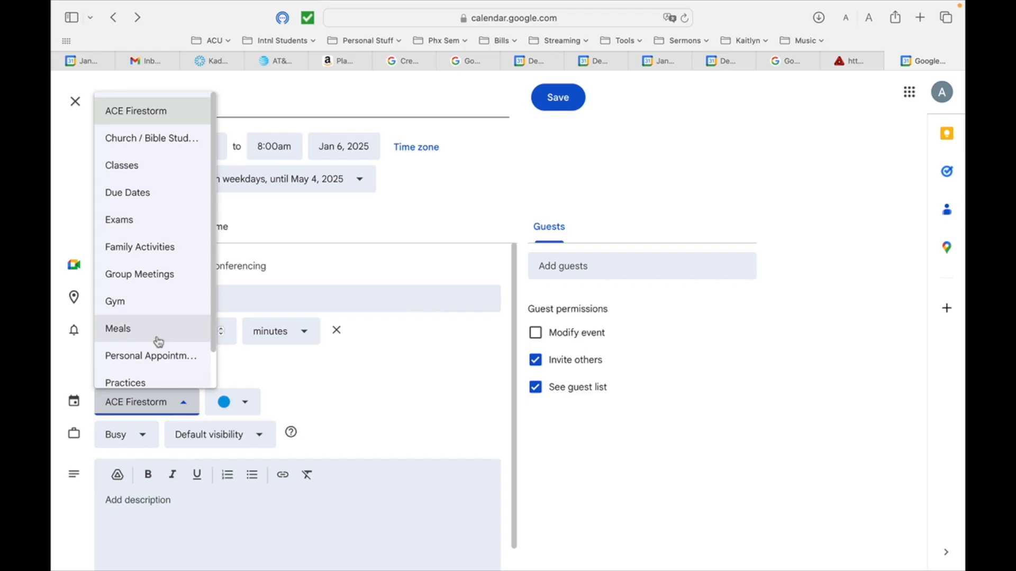
left_click(138, 303)
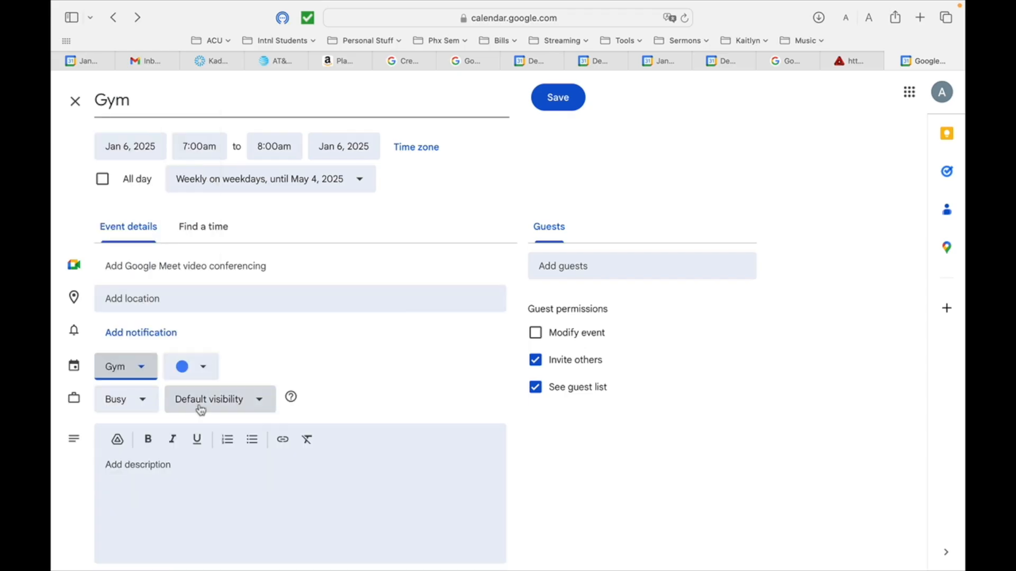
left_click(561, 99)
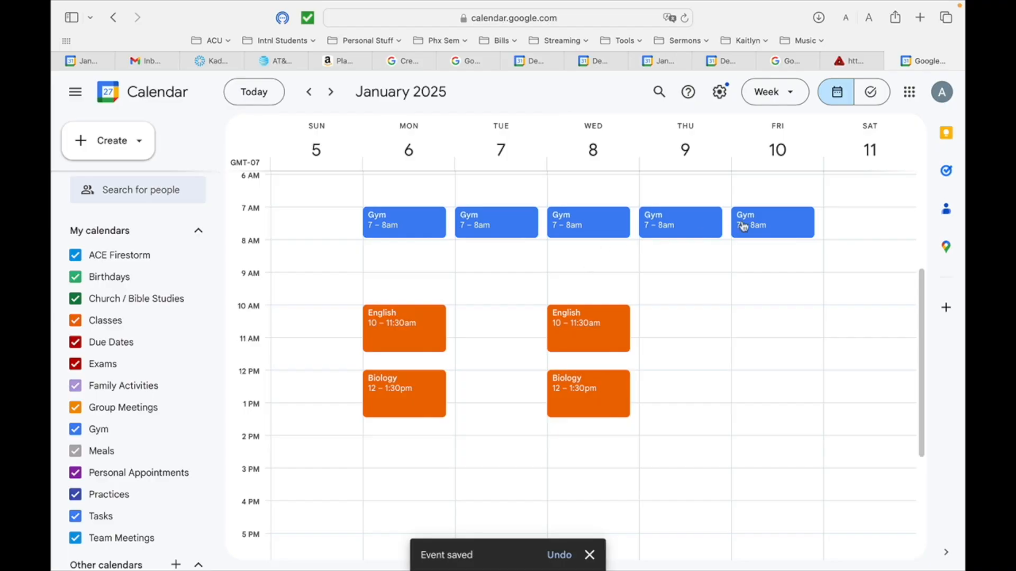
left_click(332, 94)
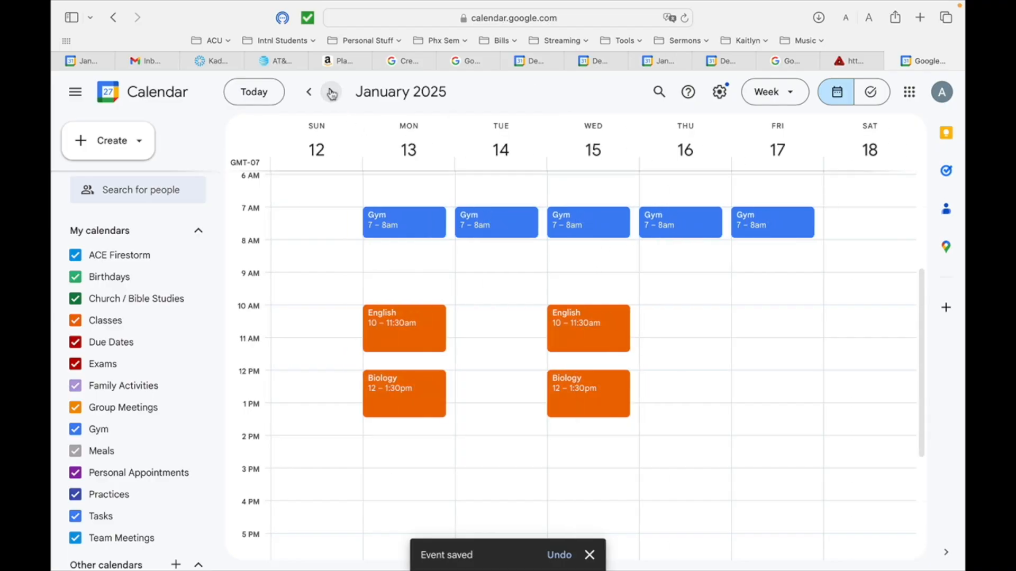
left_click(310, 94)
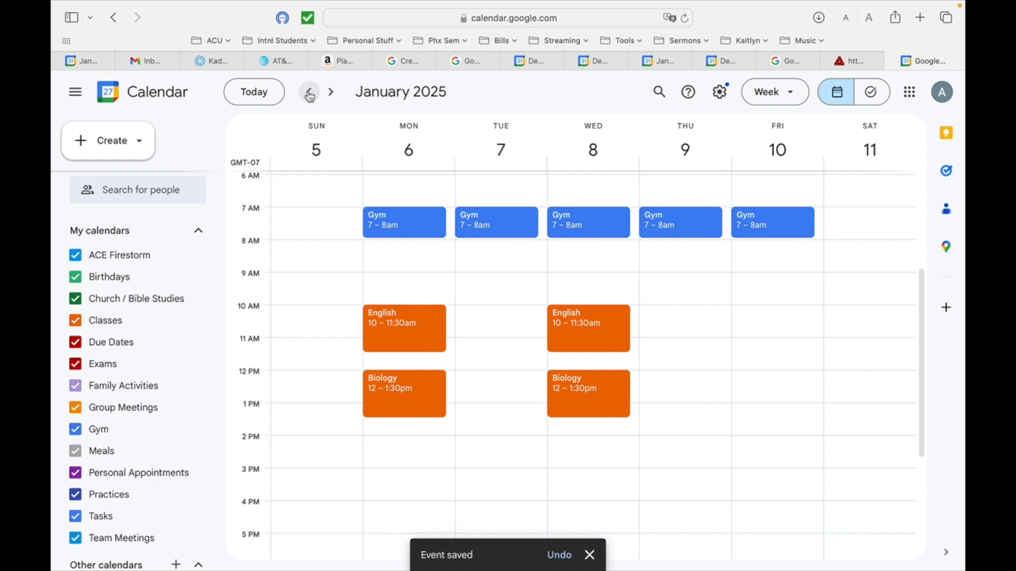
- Start an event titled Practice on Monday, Jan 6, 2025, from 4:00pm to 6:00pm
scroll(396, 456, "down", 2)
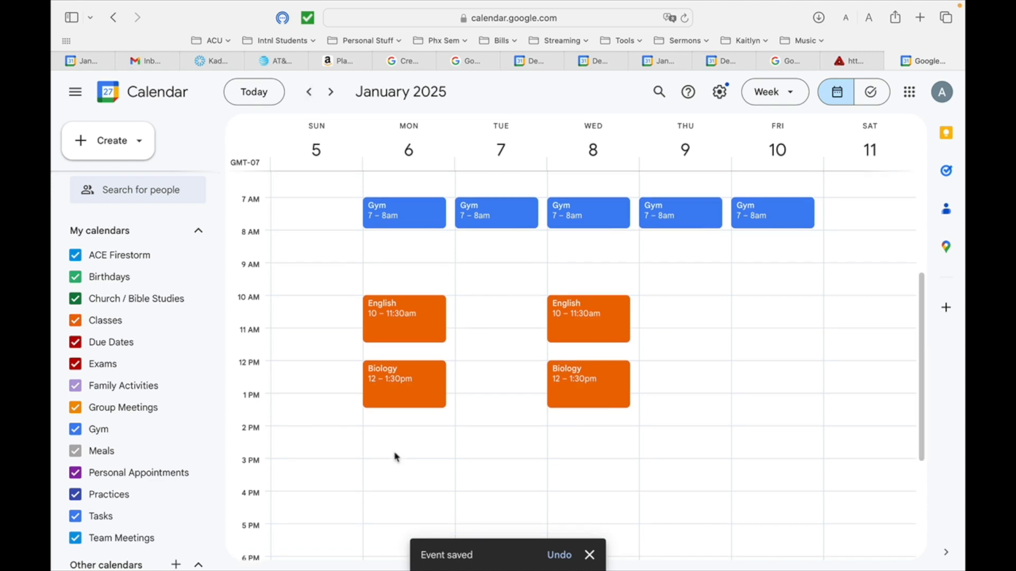
scroll(396, 456, "down", 1)
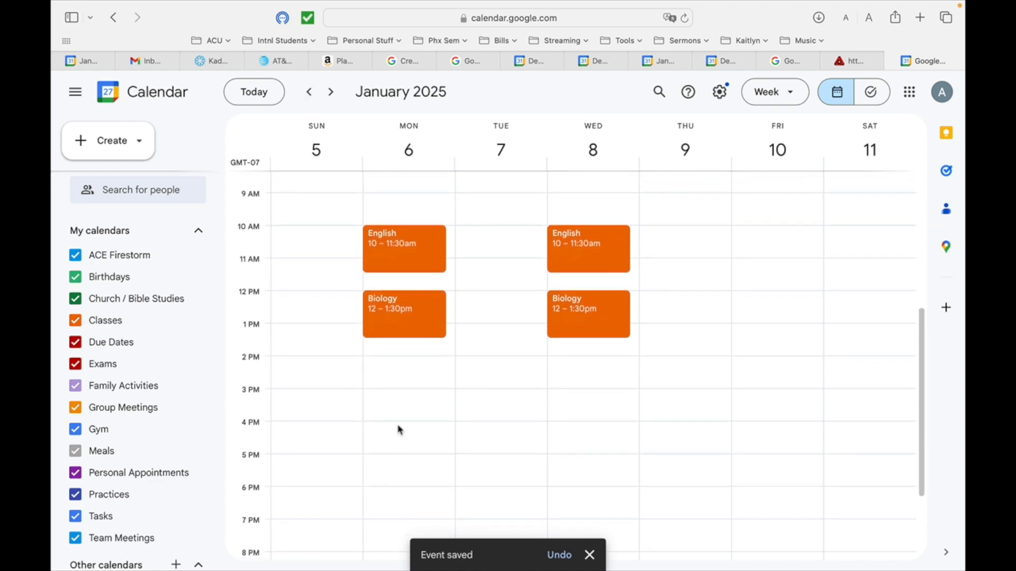
left_click(398, 429)
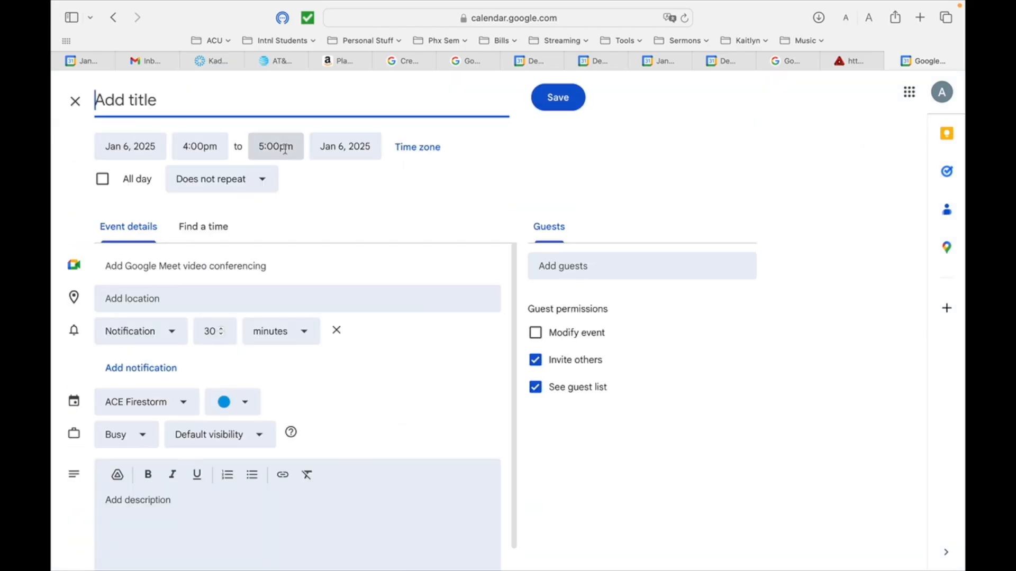
type("Practice")
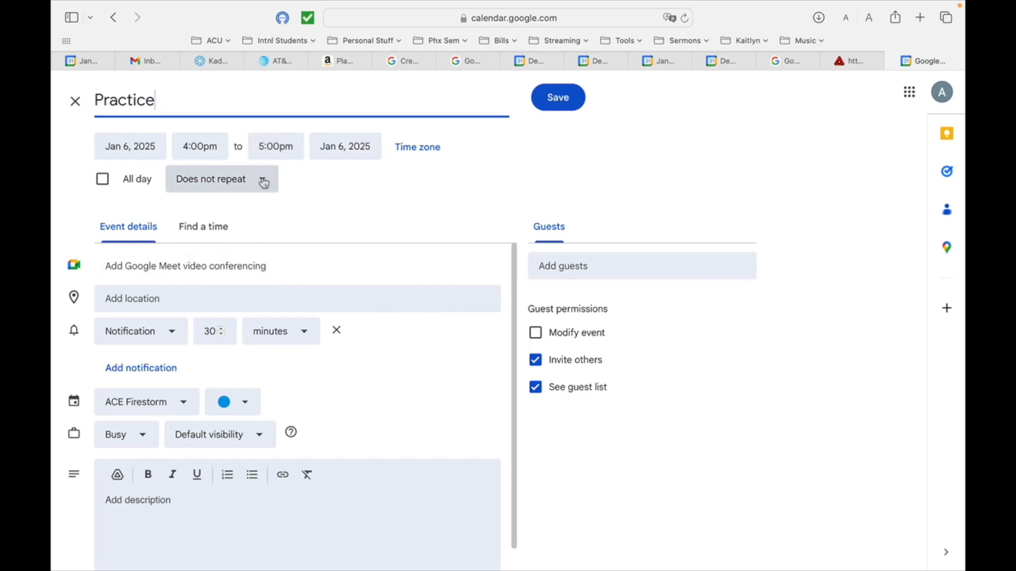
left_click(274, 153)
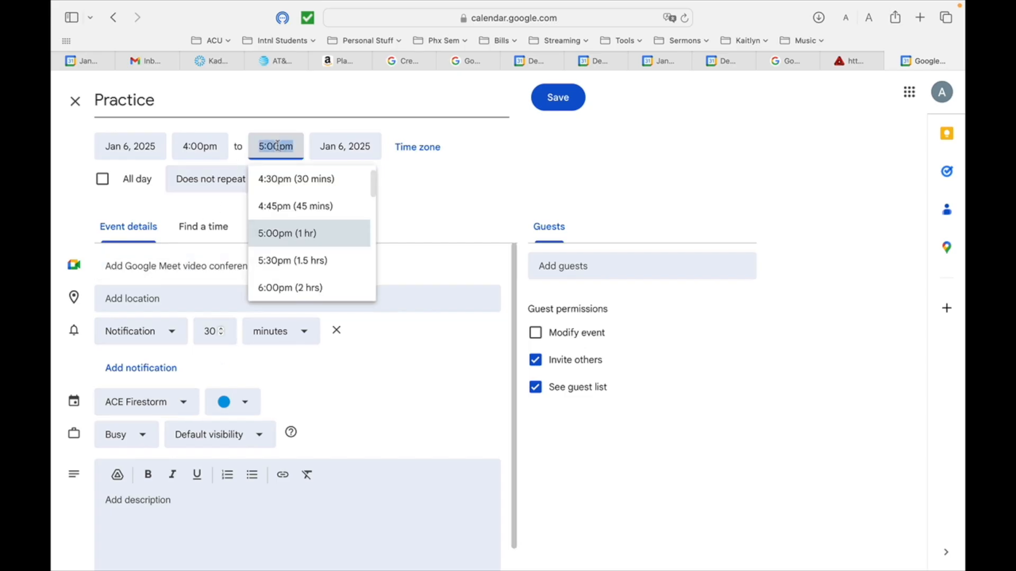
left_click(282, 291)
- Set the Practice event to repeat weekly from Monday to Friday, ending on May 4, 2025
left_click(250, 180)
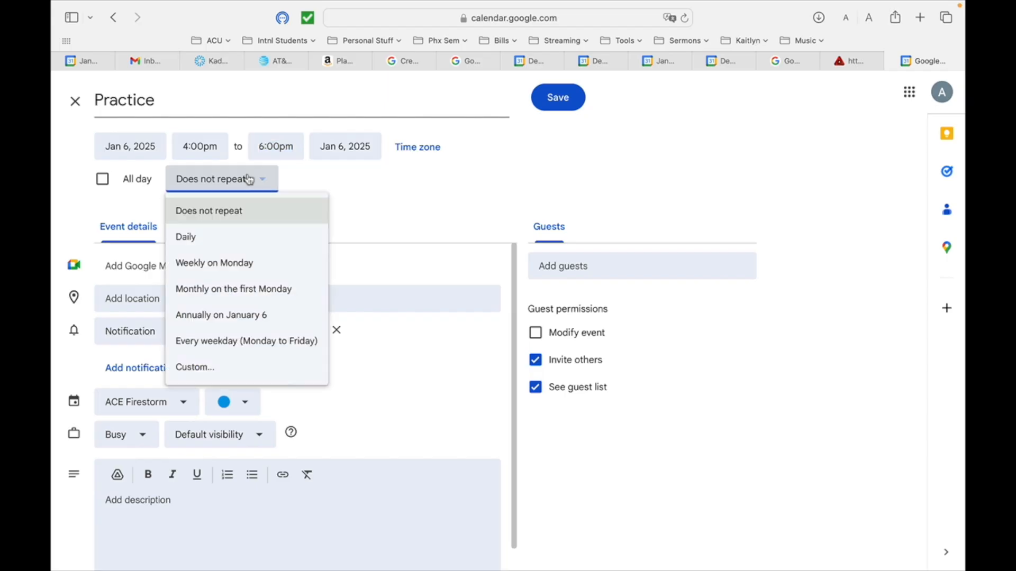
left_click(212, 376)
left_click(461, 289)
left_click(482, 289)
left_click(503, 290)
left_click(525, 288)
left_click(417, 383)
left_click(523, 385)
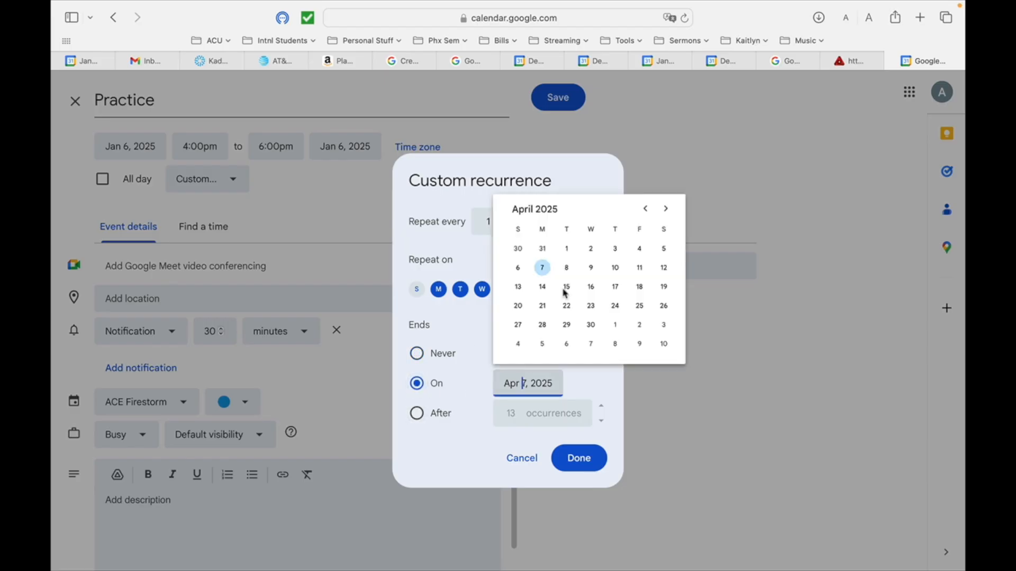
left_click(667, 210)
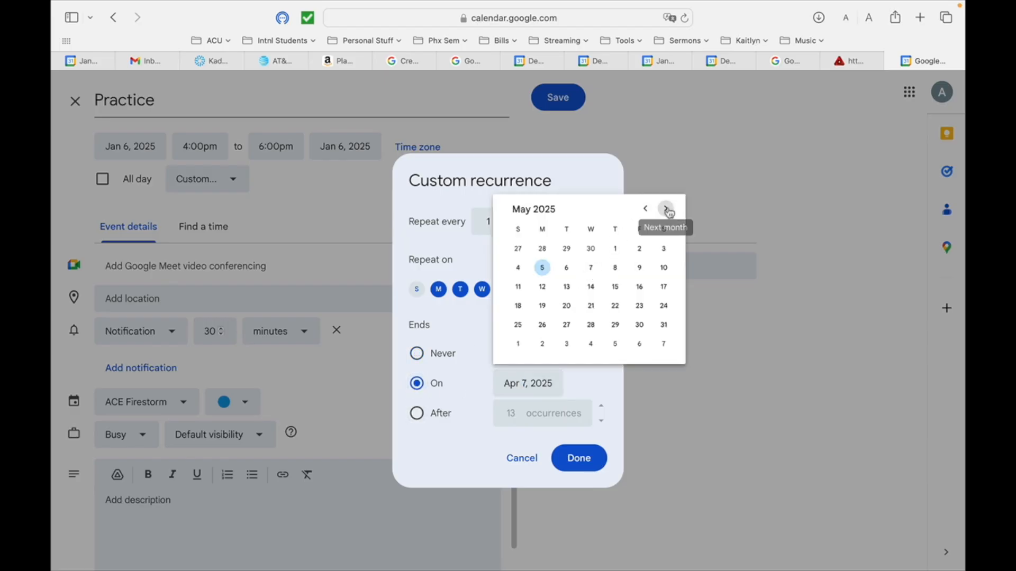
left_click(518, 267)
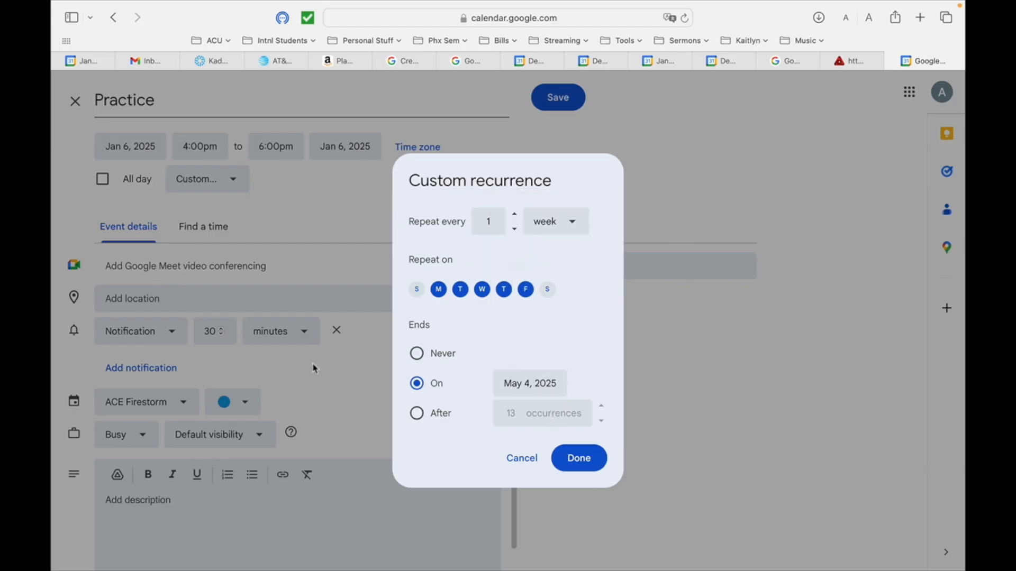
left_click(580, 460)
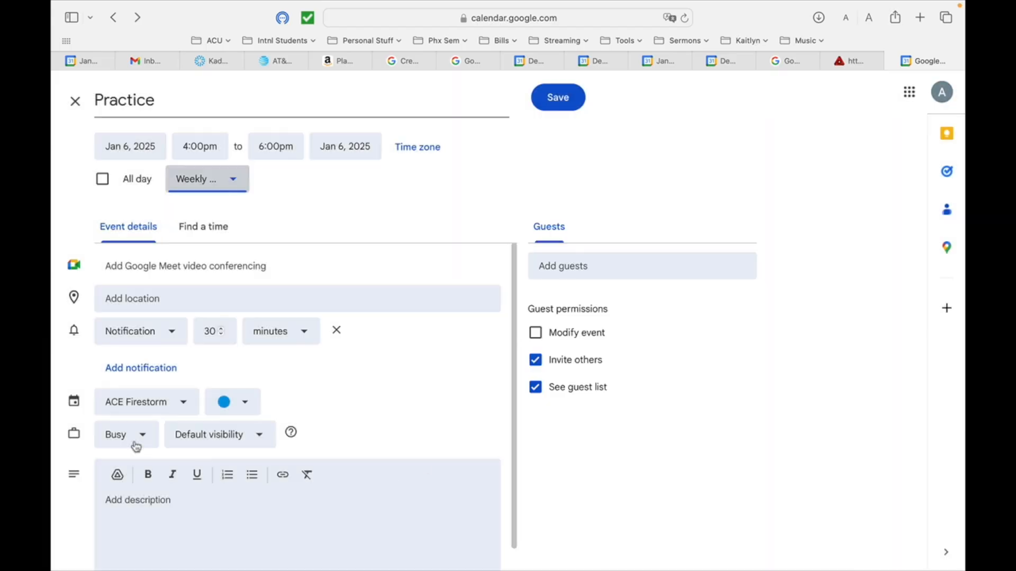
- Assign the recurring Practice event to the Practices calendar and save it
left_click(181, 402)
scroll(166, 371, "down", 1)
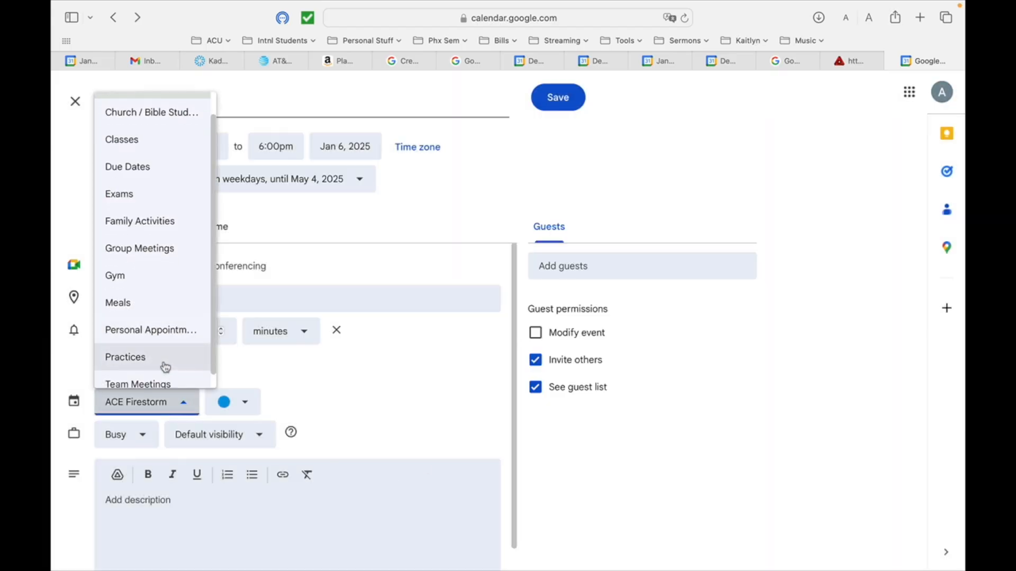
left_click(164, 364)
left_click(565, 97)
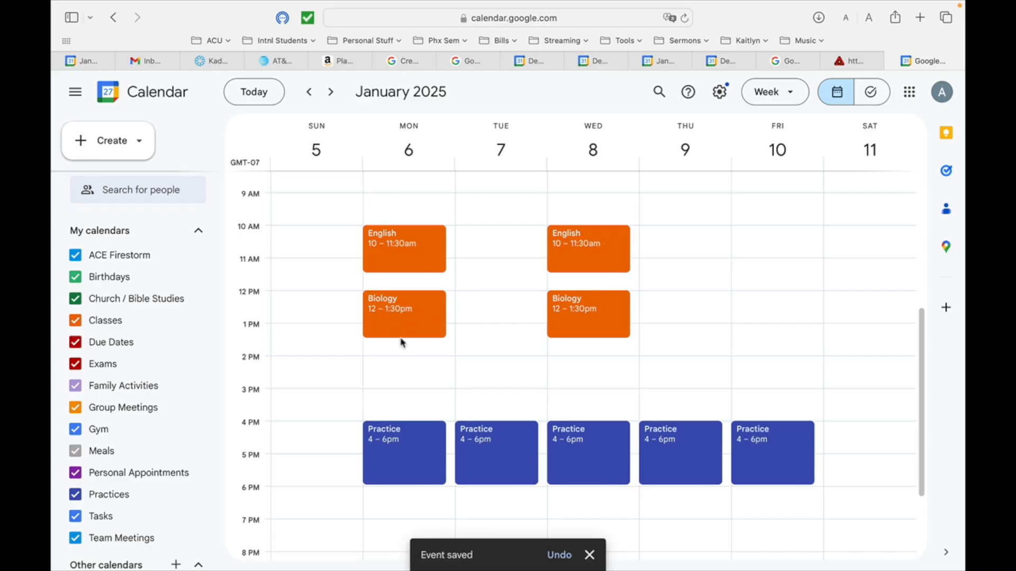
- Review the week of January 5, 2025 from morning to evening, along with the list of category calendars
scroll(401, 342, "up", 2)
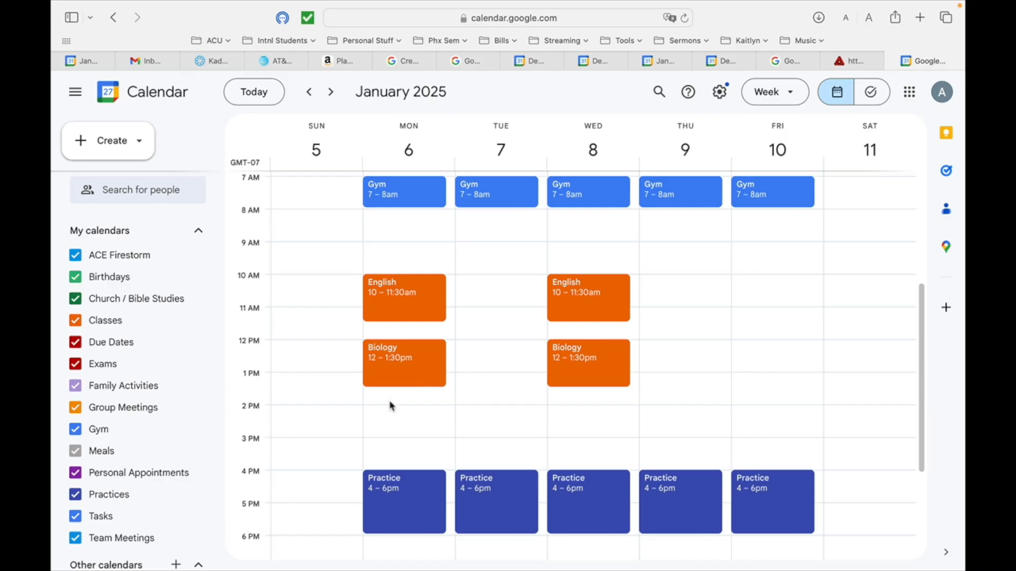
scroll(392, 406, "down", 1)
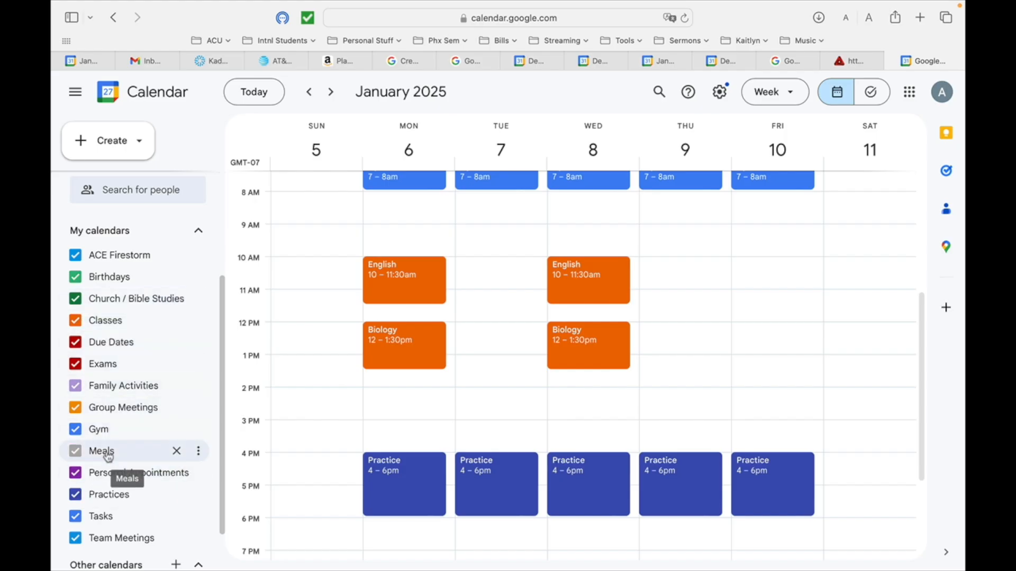
scroll(106, 452, "down", 1)
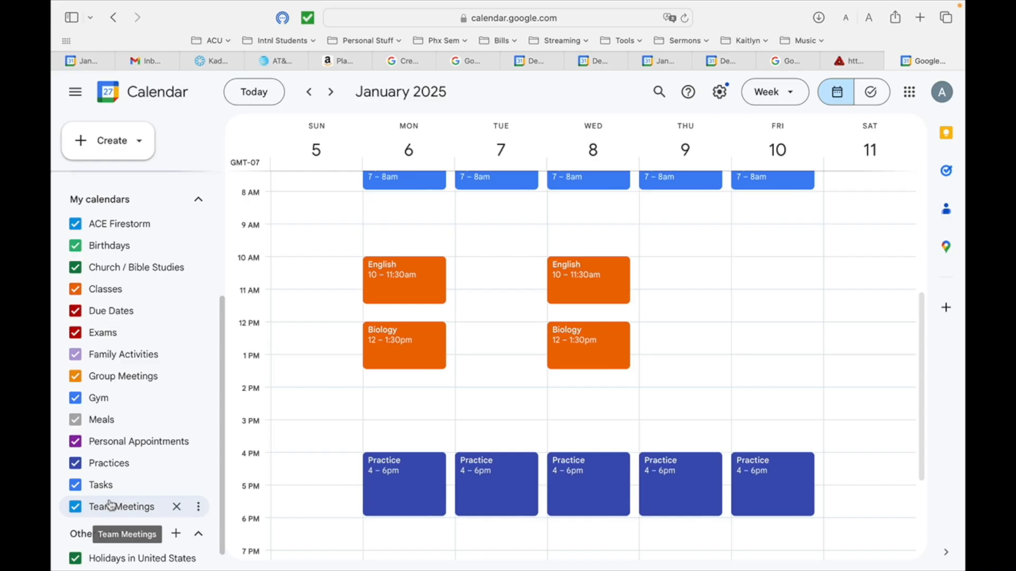
scroll(442, 404, "up", 1)
scroll(442, 404, "up", 2)
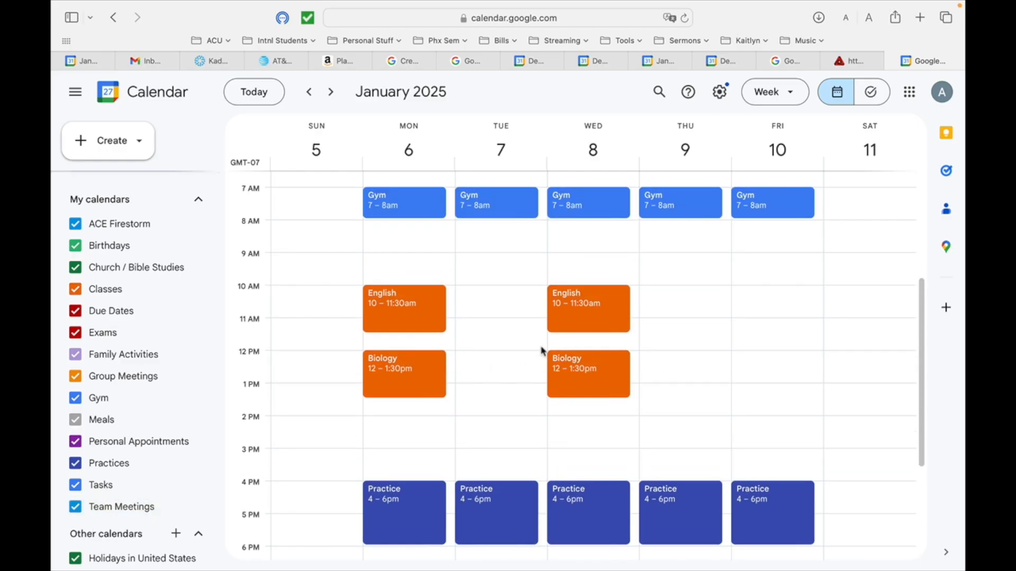
scroll(543, 349, "up", 2)
scroll(542, 349, "down", 2)
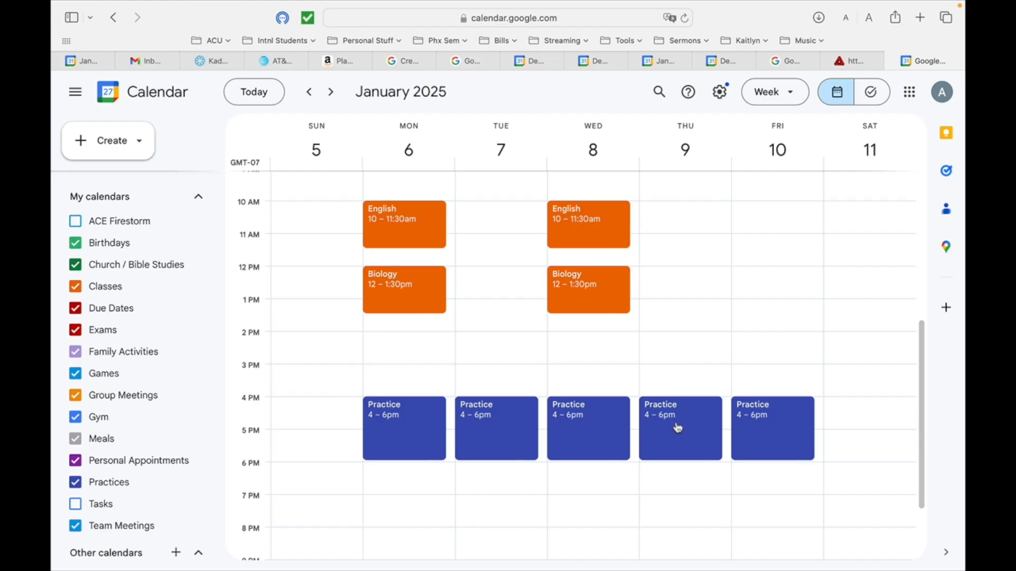
- Delete only the Thursday, January 9 occurrence of the recurring Practice event
right_click(678, 427)
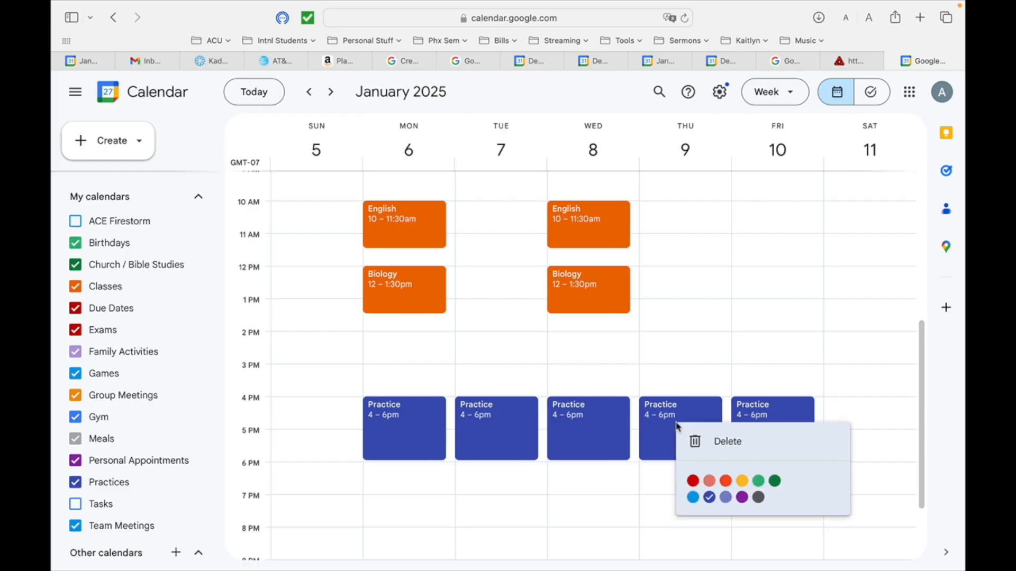
left_click(694, 444)
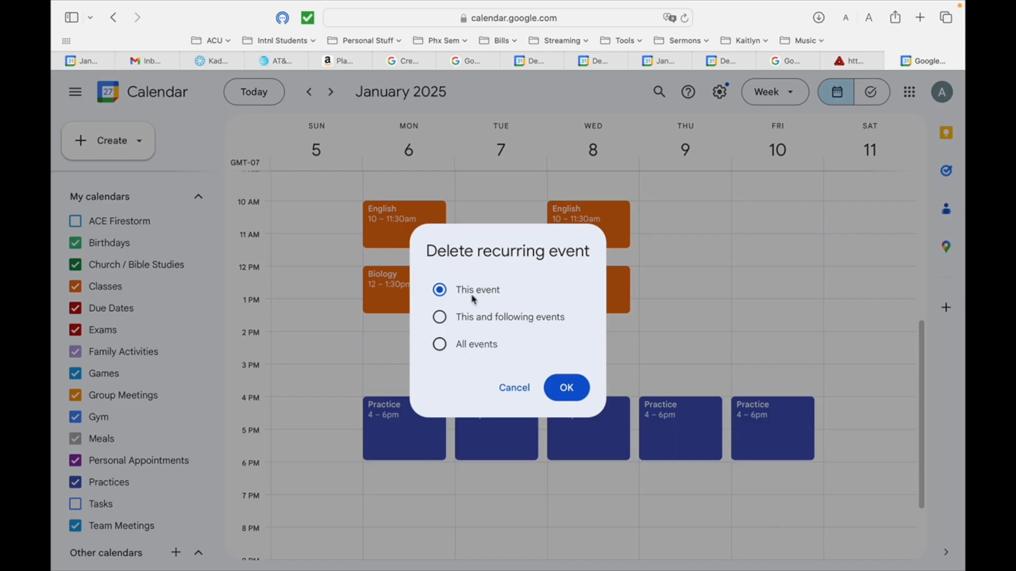
left_click(565, 388)
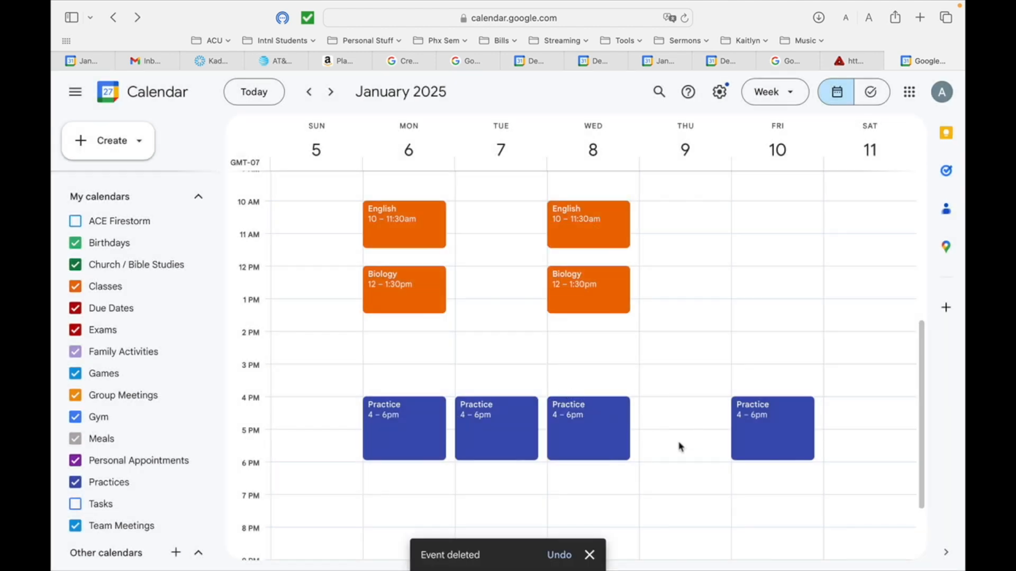
- Start an event titled Game vs Ottowa on Thursday, Jan 9, 2025, from 7:00pm to 9:00pm
left_click(665, 503)
left_click(665, 503)
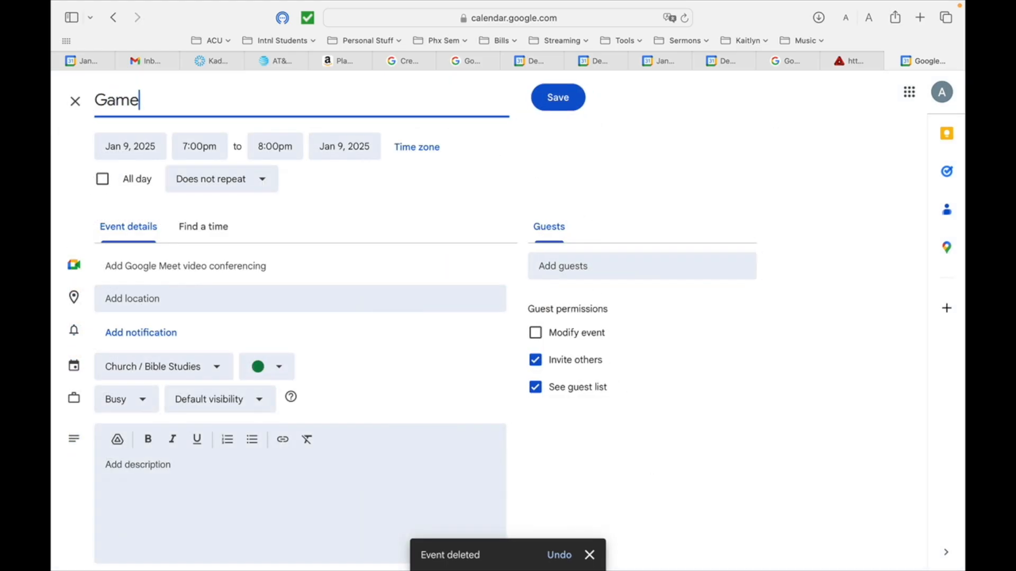
type("vs")
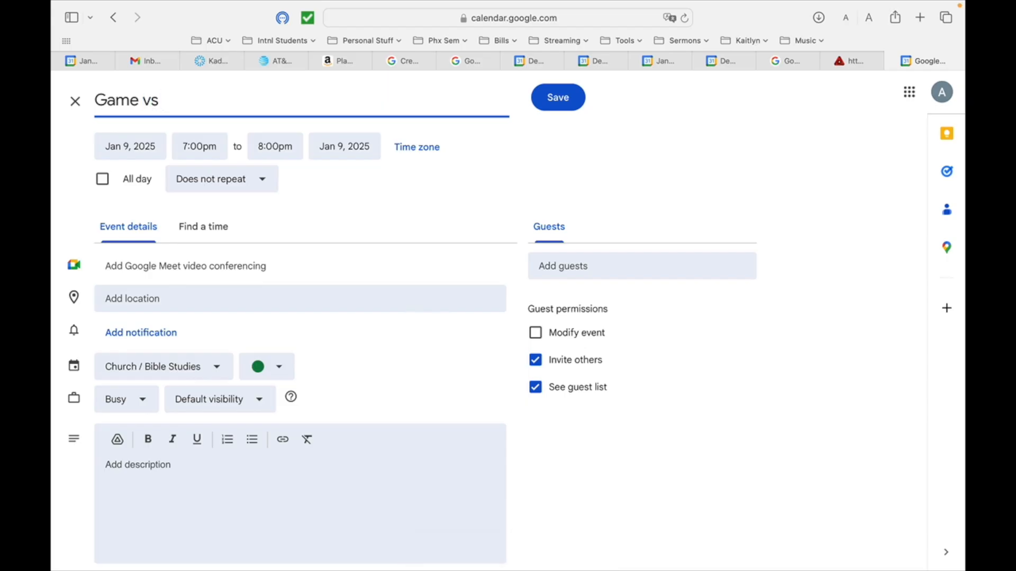
type("Ottowa")
left_click(289, 148)
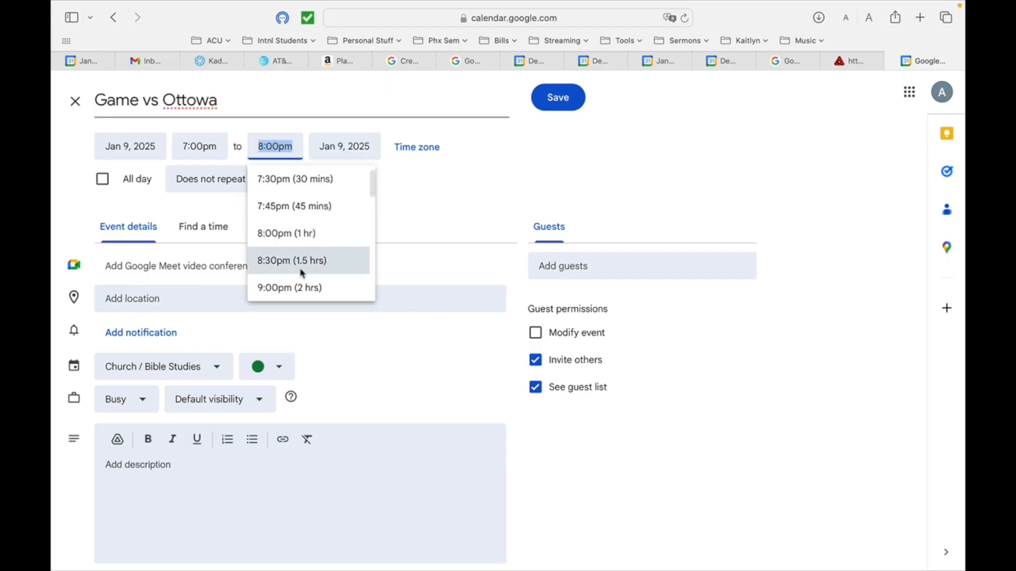
left_click(301, 288)
- Assign the Game vs Ottowa event to the Games calendar and save it
left_click(210, 367)
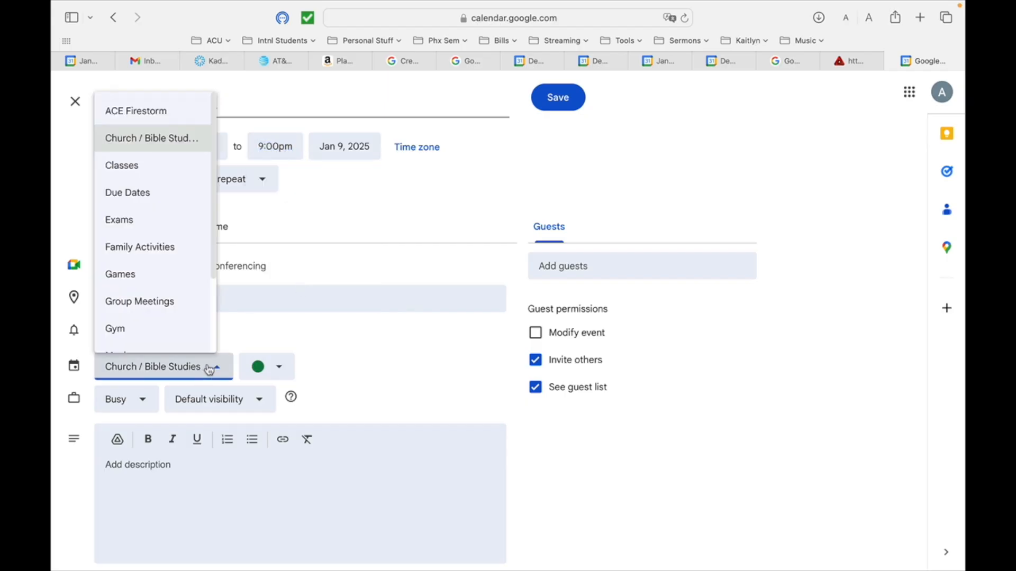
left_click(168, 276)
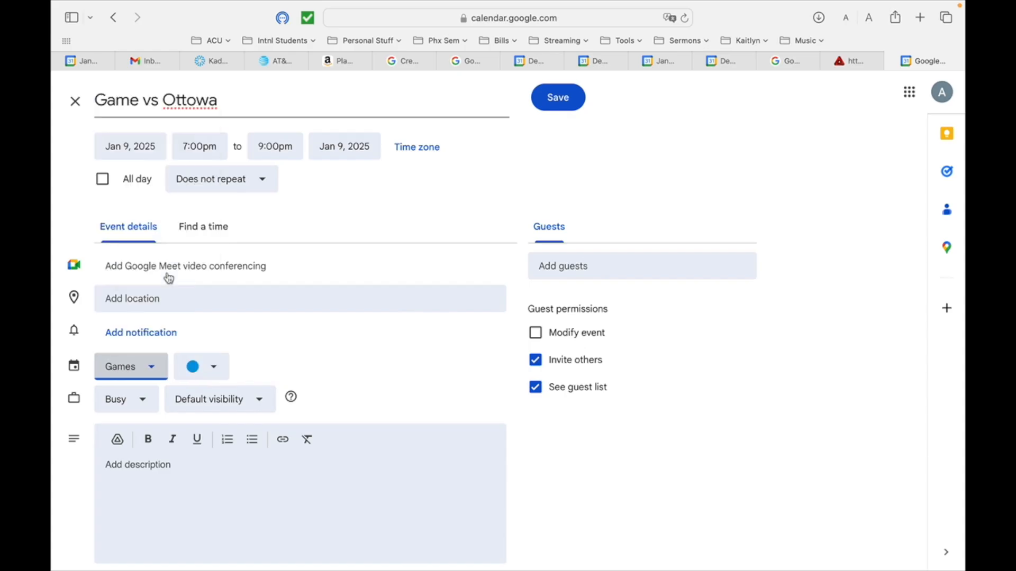
left_click(563, 97)
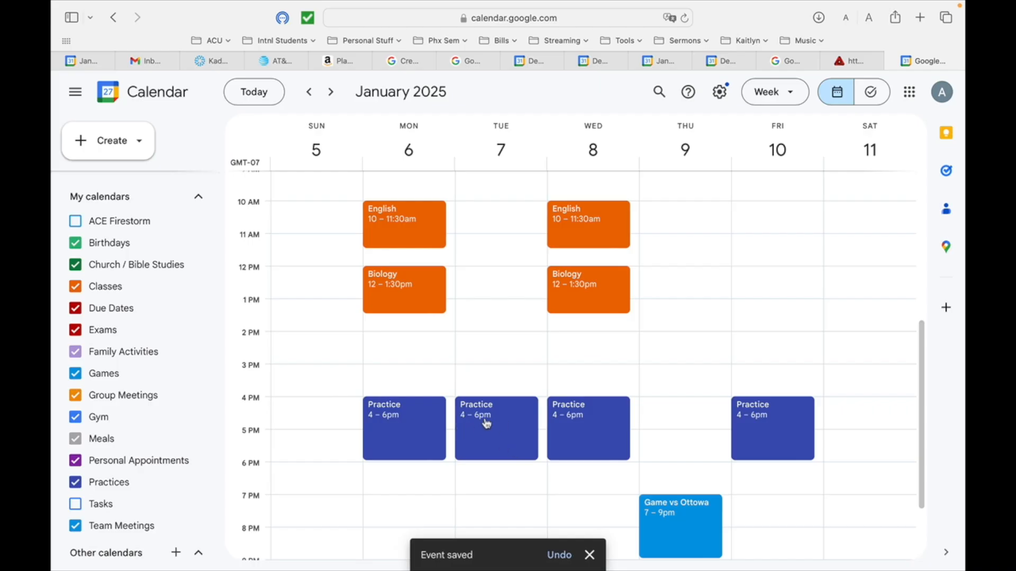
- Look over the full January 5 week, and go forward to the week of March 2, 2025 to check its events
scroll(486, 424, "down", 3)
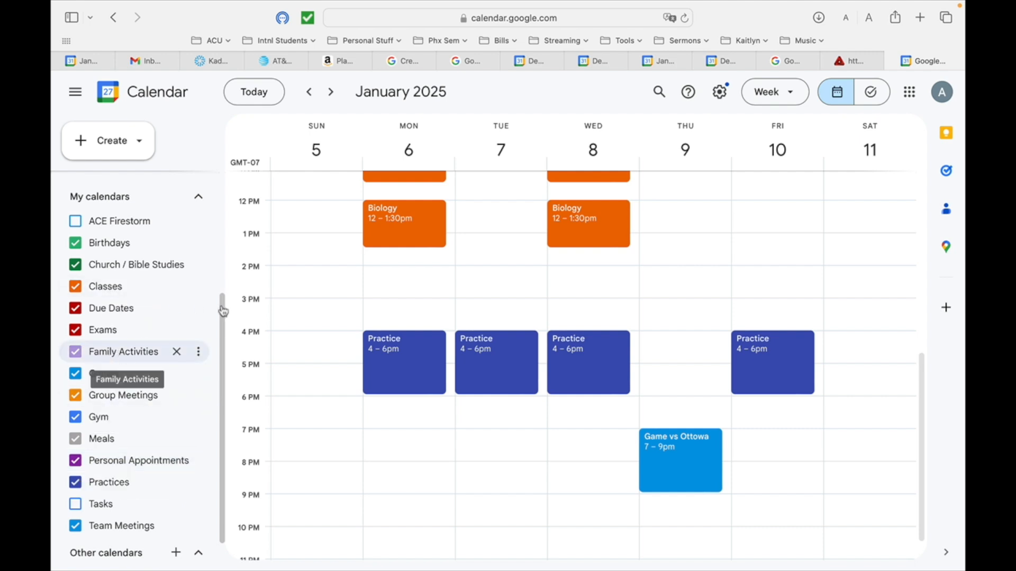
scroll(472, 272, "up", 2)
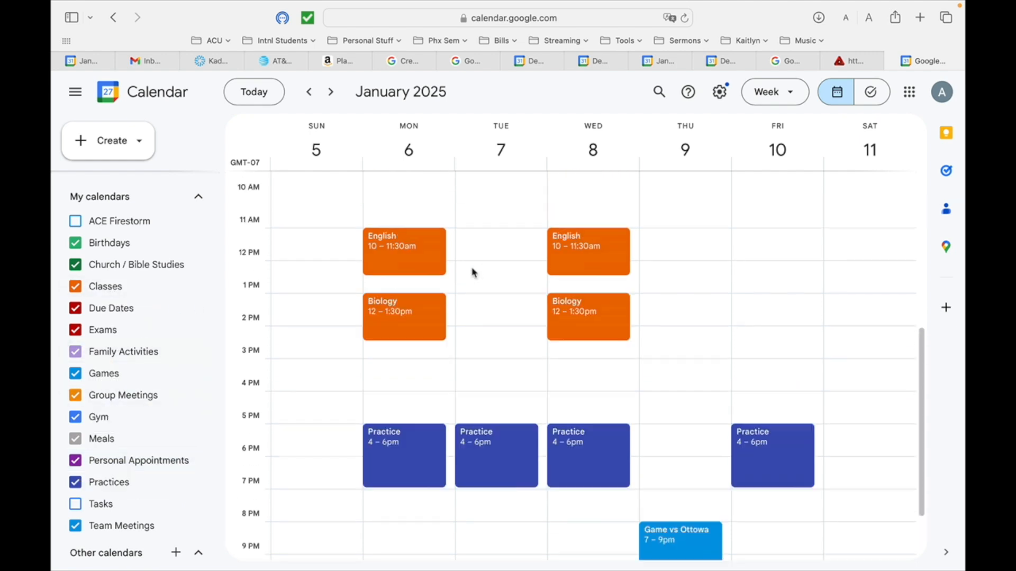
scroll(472, 272, "up", 10)
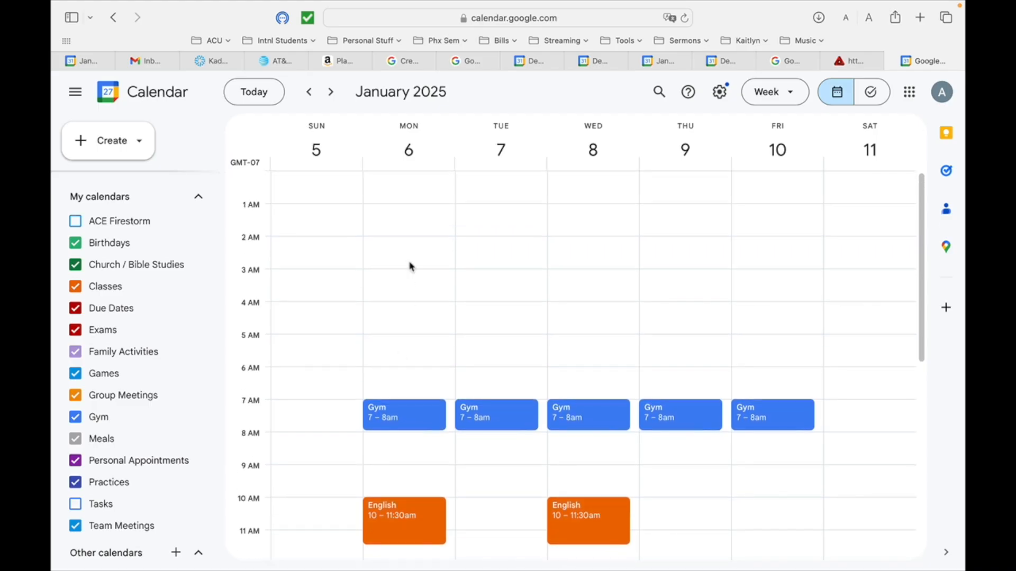
left_click(331, 93)
left_click(331, 93)
left_click(331, 93)
left_click(332, 93)
left_click(331, 93)
left_click(331, 93)
left_click(331, 93)
left_click(331, 93)
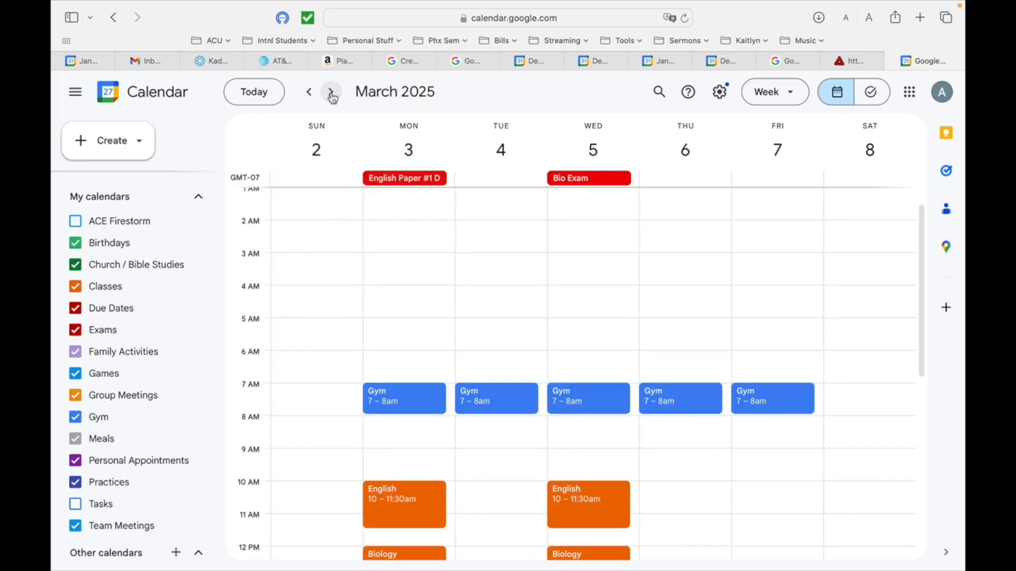